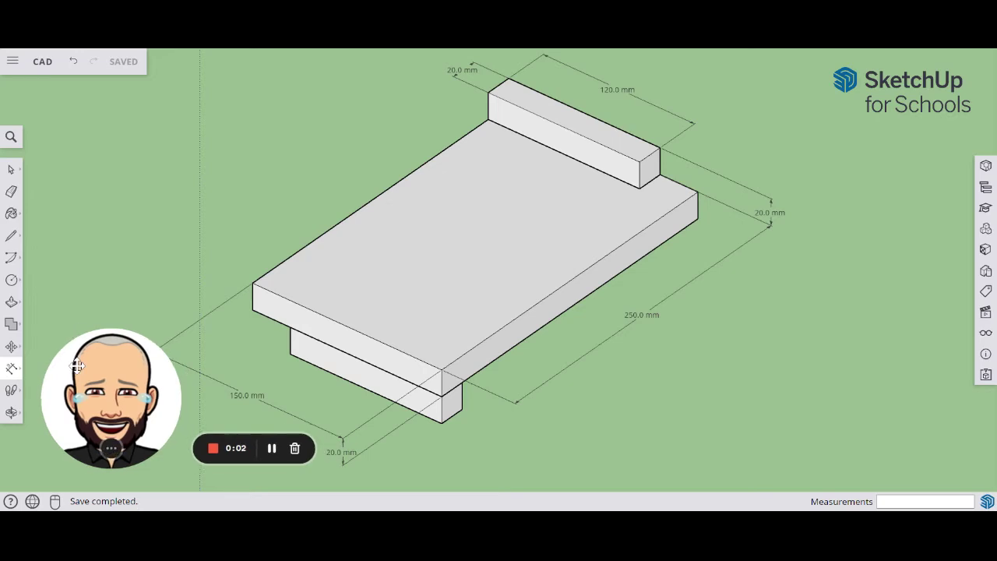
In Model Info, change length precision from 0.0 to 0 so lengths show as whole millimetres.
{"action": "mouse_move", "coordinate": [108, 454]}
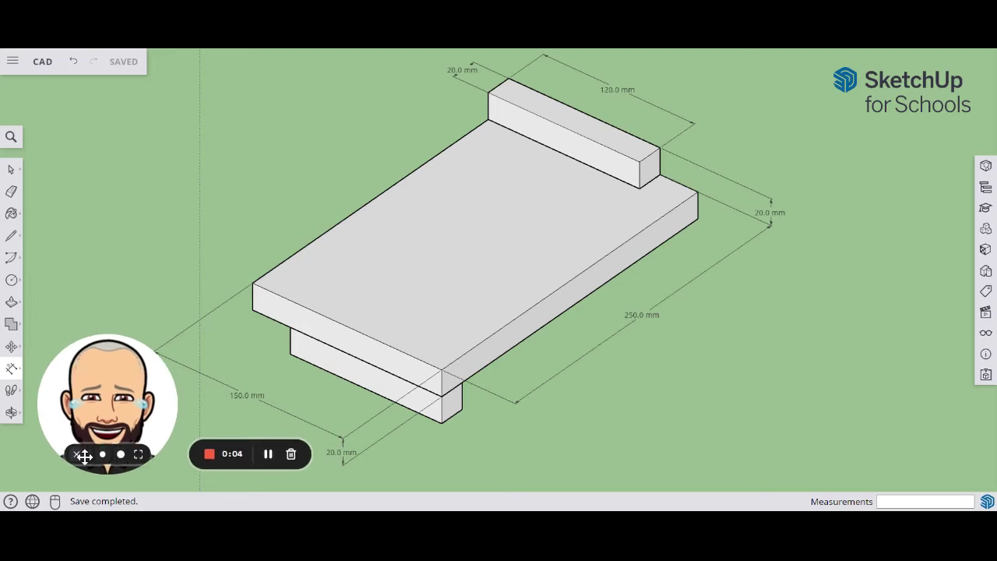
{"action": "left_click", "coordinate": [76, 454]}
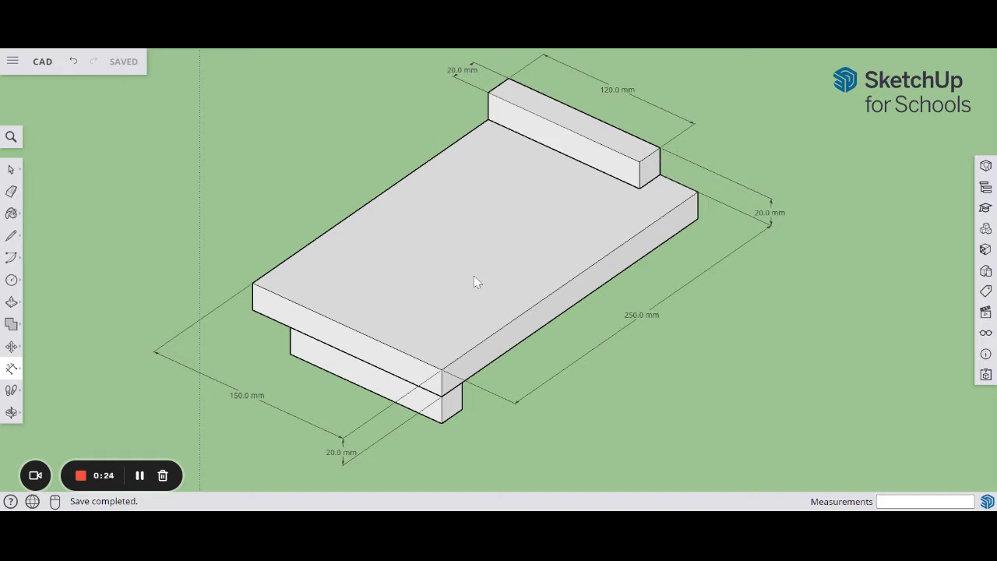
{"action": "left_click", "coordinate": [987, 354]}
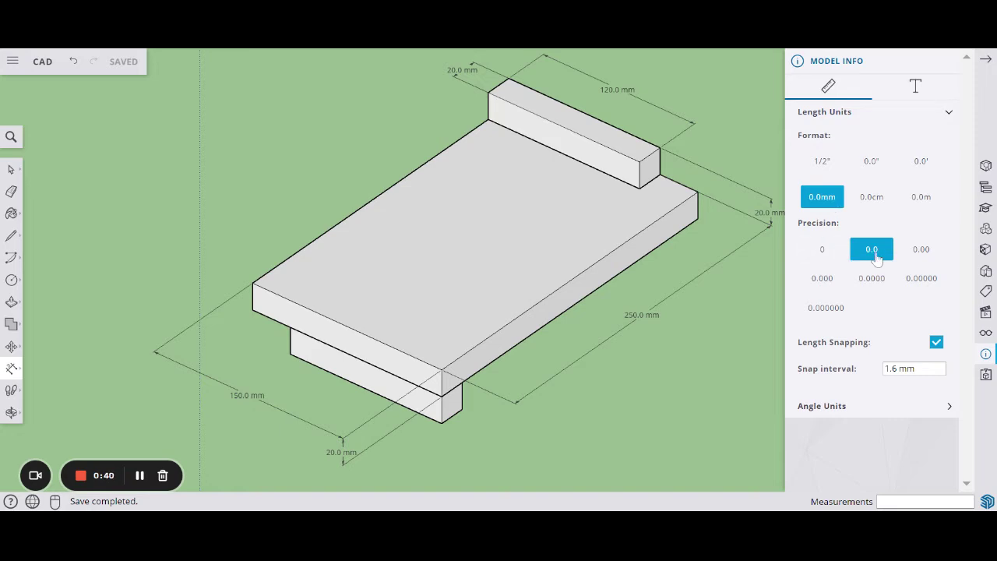
{"action": "left_click", "coordinate": [822, 255]}
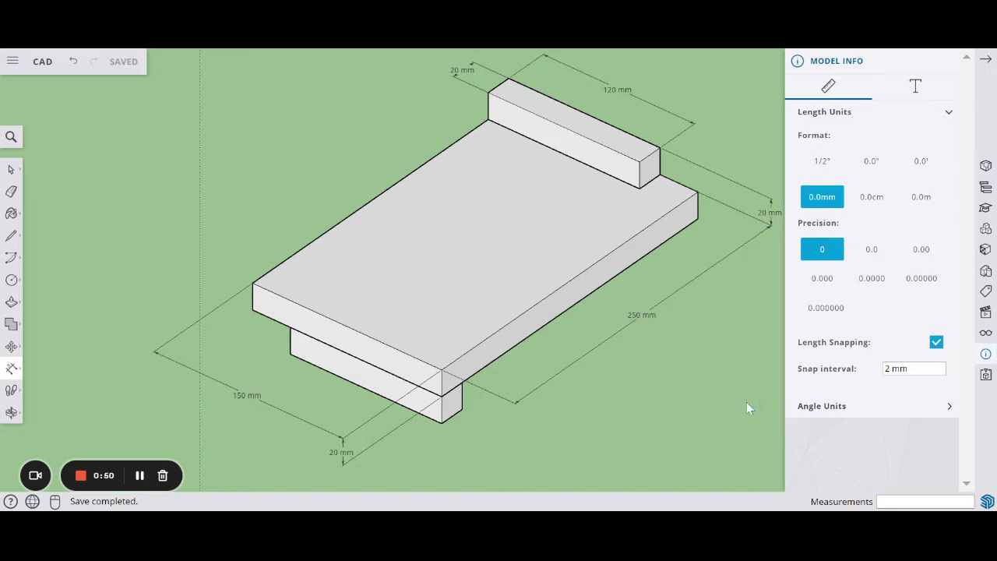
{"action": "left_click", "coordinate": [984, 62]}
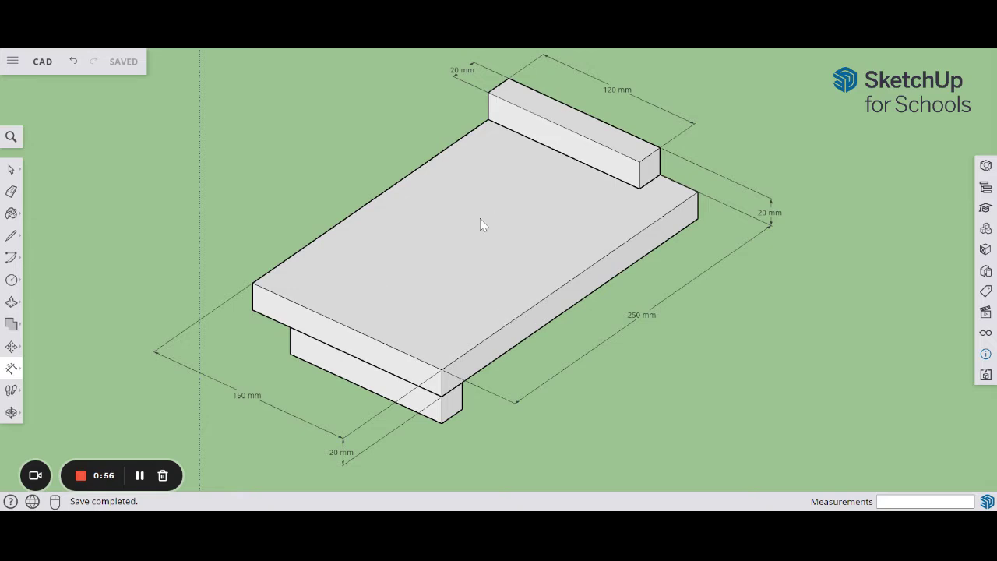
{"action": "scroll", "coordinate": [468, 287], "scroll_direction": "down", "scroll_amount": 6}
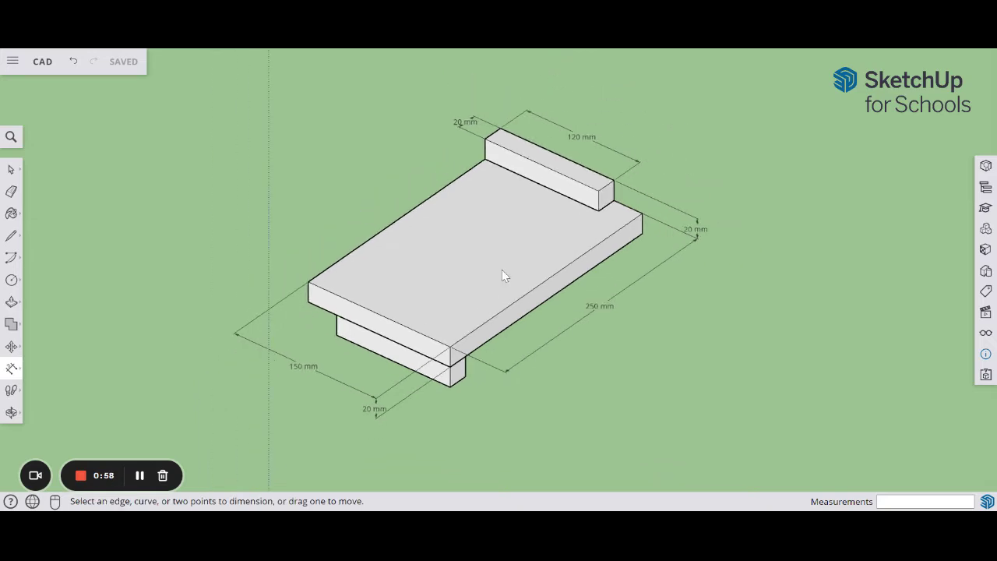
{"action": "middle_click_drag", "start_coordinate": [536, 268], "coordinate": [704, 269]}
{"action": "scroll", "coordinate": [704, 269], "scroll_direction": "down", "scroll_amount": 2}
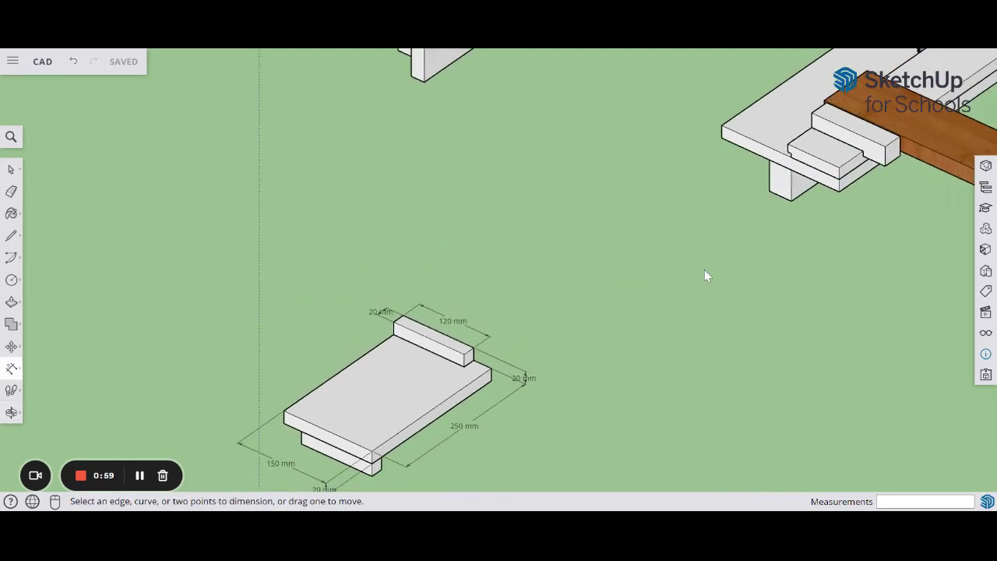
{"action": "middle_click_drag", "start_coordinate": [505, 373], "coordinate": [503, 195]}
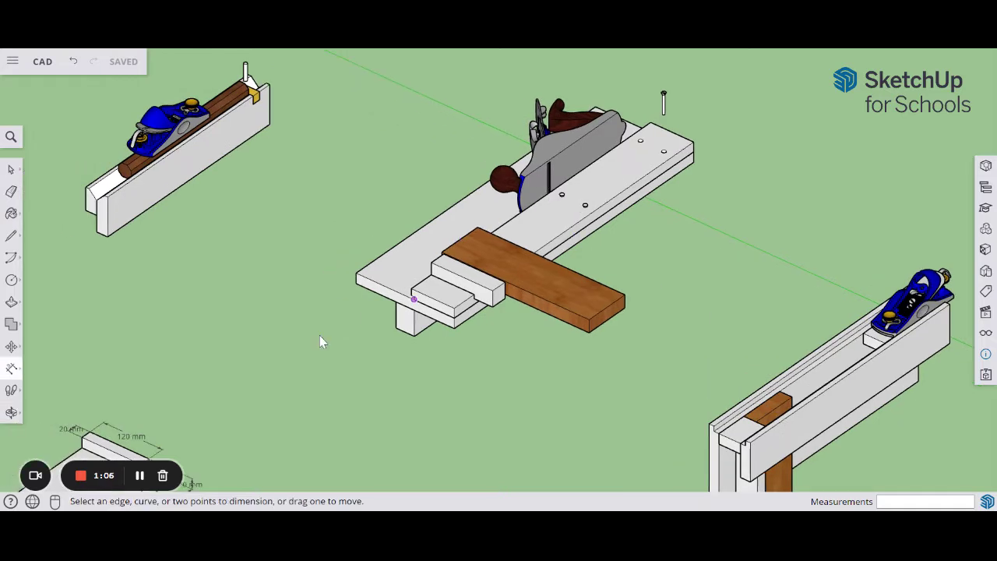
{"action": "middle_click_drag", "start_coordinate": [454, 379], "coordinate": [709, 357], "text": "shift"}
{"action": "scroll", "coordinate": [543, 207], "scroll_direction": "up", "scroll_amount": 4}
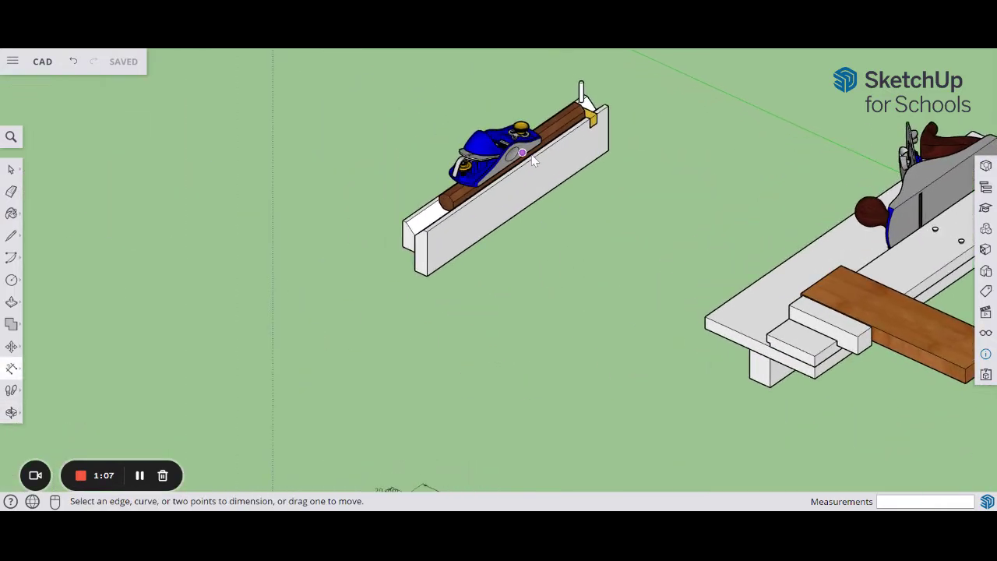
{"action": "scroll", "coordinate": [554, 291], "scroll_direction": "down", "scroll_amount": 3}
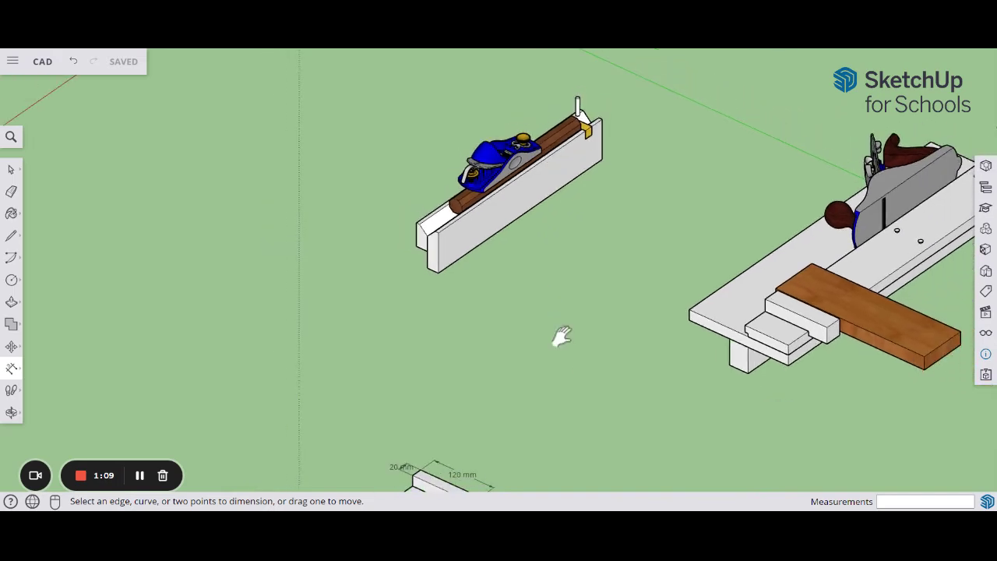
{"action": "middle_click_drag", "start_coordinate": [559, 336], "coordinate": [491, 121], "text": "shift"}
{"action": "middle_click_drag", "start_coordinate": [460, 273], "coordinate": [558, 219], "text": "shift"}
{"action": "scroll", "coordinate": [526, 226], "scroll_direction": "up", "scroll_amount": 3}
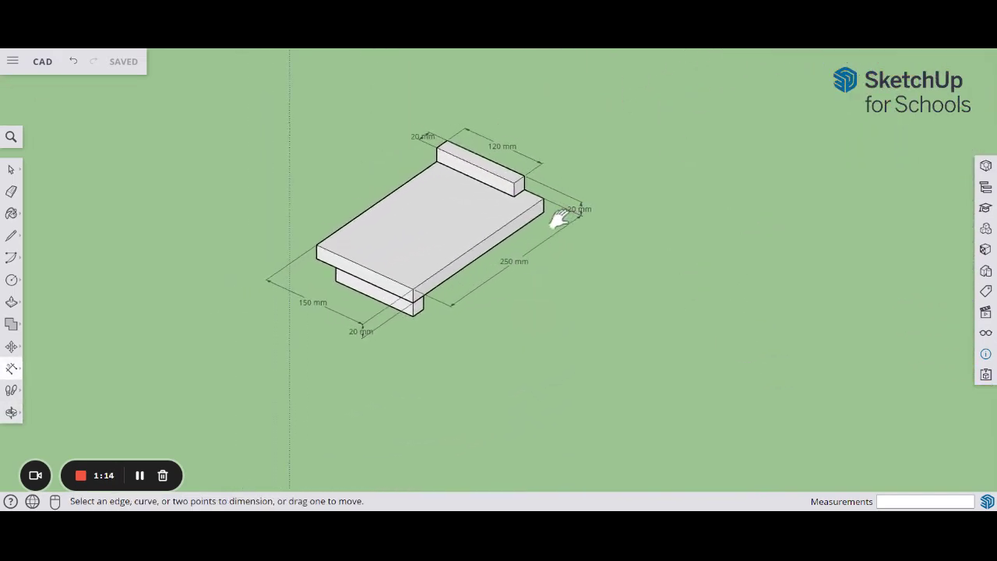
{"action": "scroll", "coordinate": [477, 180], "scroll_direction": "up", "scroll_amount": 1}
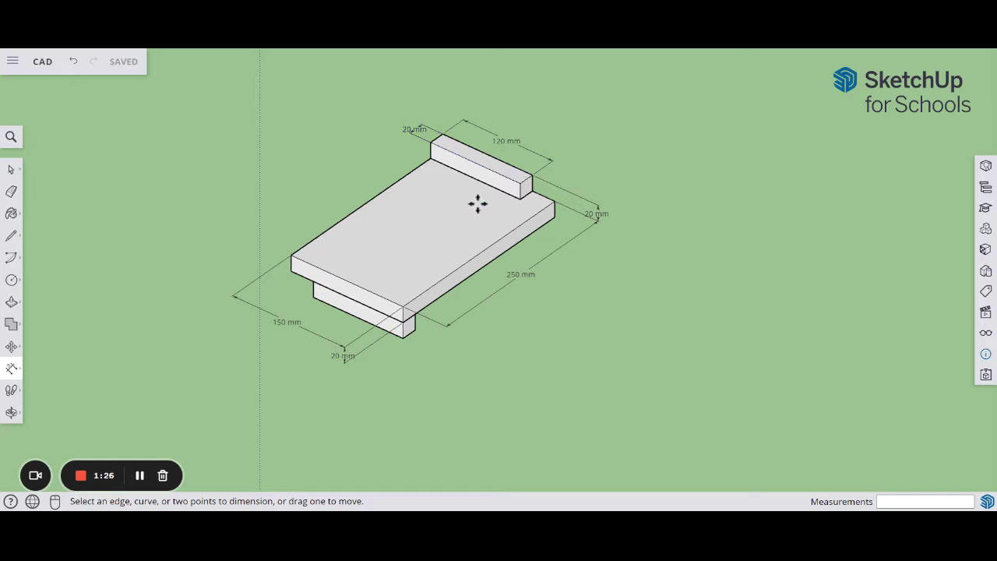
Draw a 250 × 150 mm rectangle beside the dimensioned model.
{"action": "left_click", "coordinate": [13, 281]}
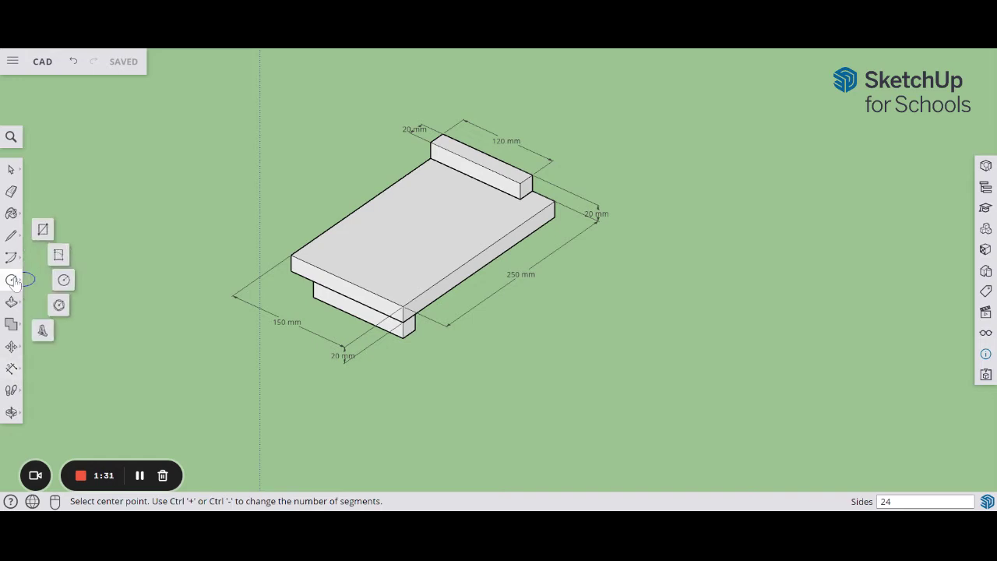
{"action": "left_click", "coordinate": [43, 232]}
{"action": "left_click", "coordinate": [596, 361]}
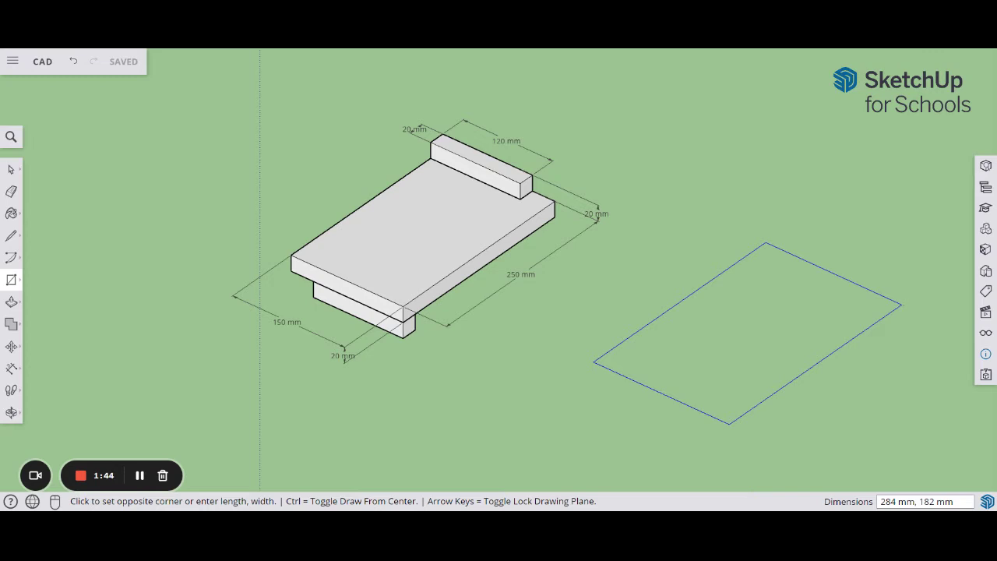
{"action": "type", "text": "250,150"}
{"action": "key", "text": "Return"}
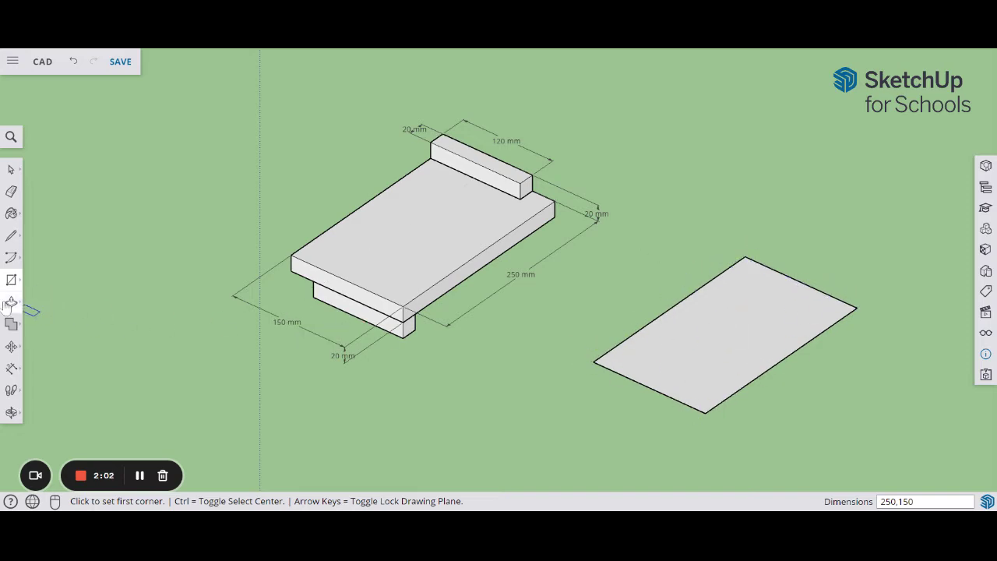
Push/pull the rectangle up 20 mm to make a solid board.
{"action": "left_click", "coordinate": [9, 304]}
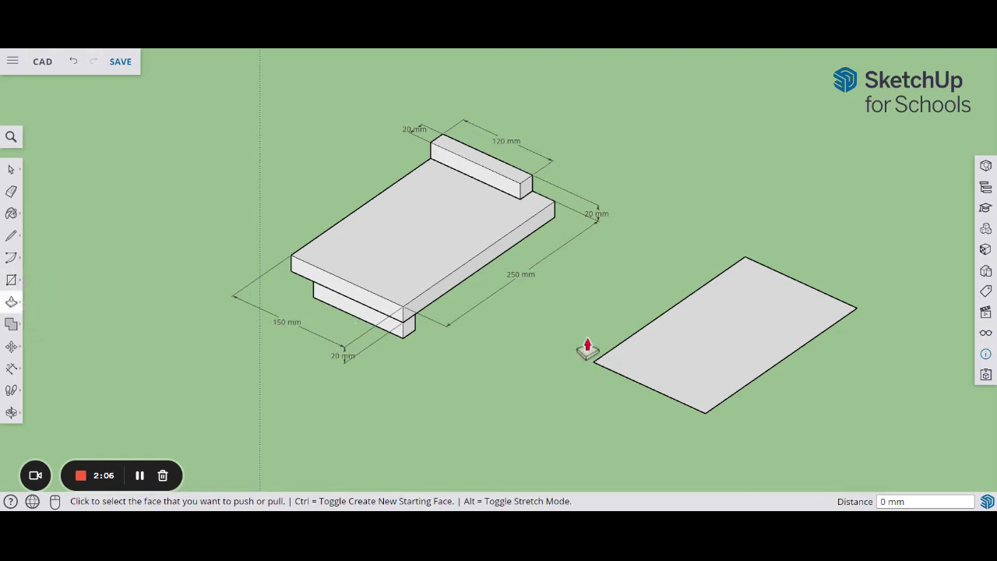
{"action": "left_click", "coordinate": [690, 350]}
{"action": "left_click", "coordinate": [693, 323]}
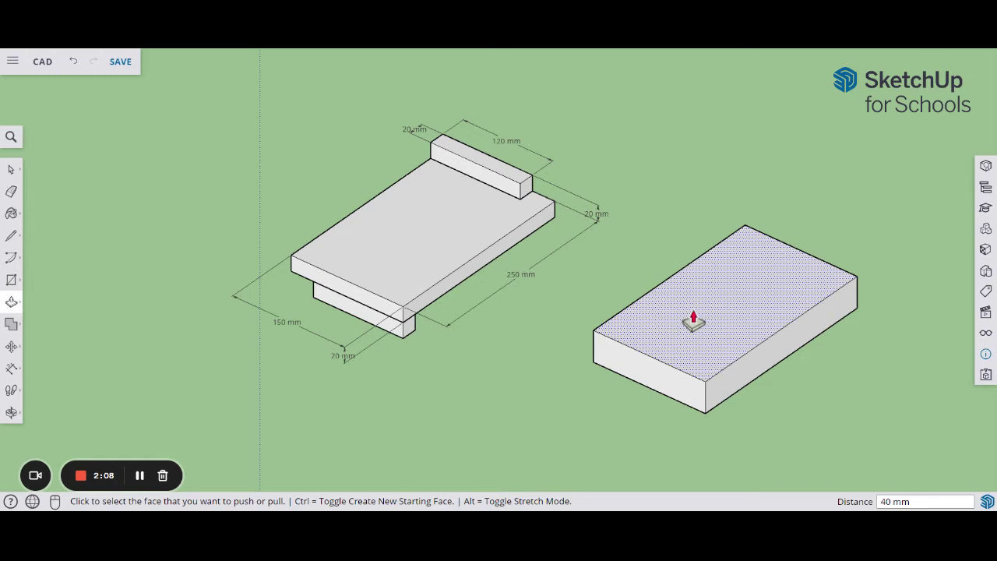
{"action": "type", "text": "20"}
{"action": "key", "text": "Return"}
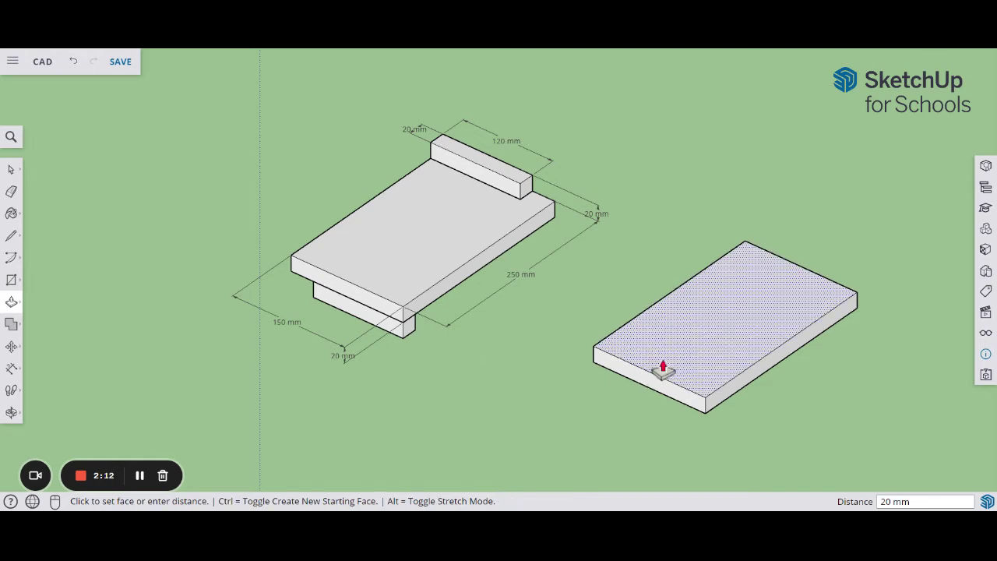
{"action": "mouse_move", "coordinate": [681, 382]}
{"action": "middle_mouse_down"}
{"action": "mouse_move", "coordinate": [780, 367]}
{"action": "mouse_move", "coordinate": [691, 382]}
{"action": "middle_mouse_up"}
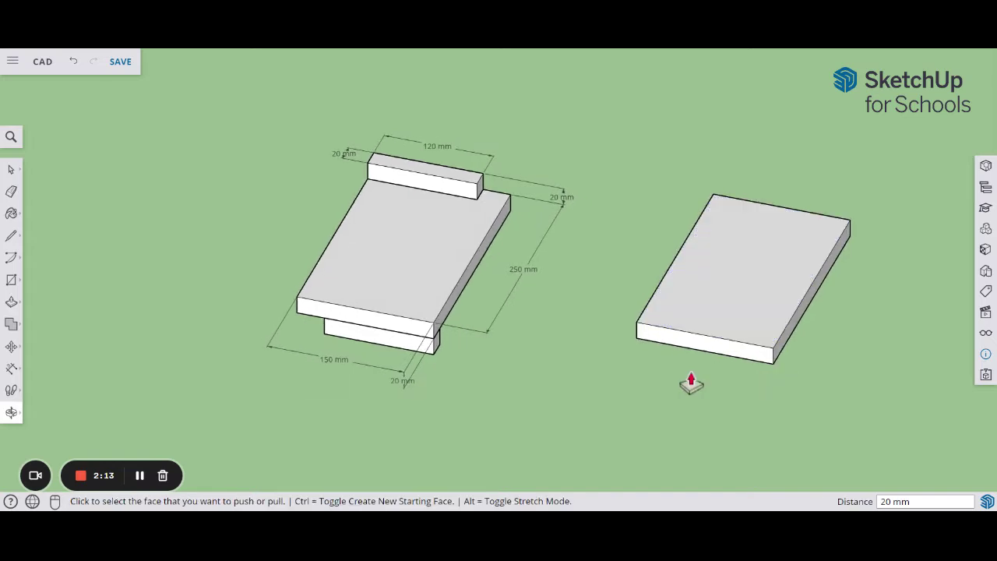
Box-select the whole 250 × 150 mm board and make it a group.
{"action": "key", "text": "space"}
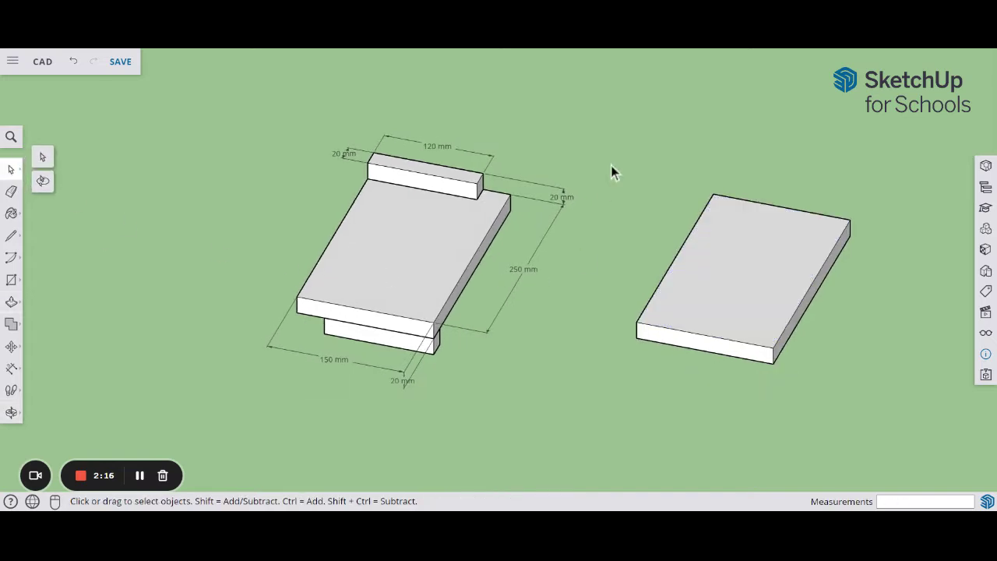
{"action": "left_click_drag", "start_coordinate": [608, 161], "coordinate": [870, 413]}
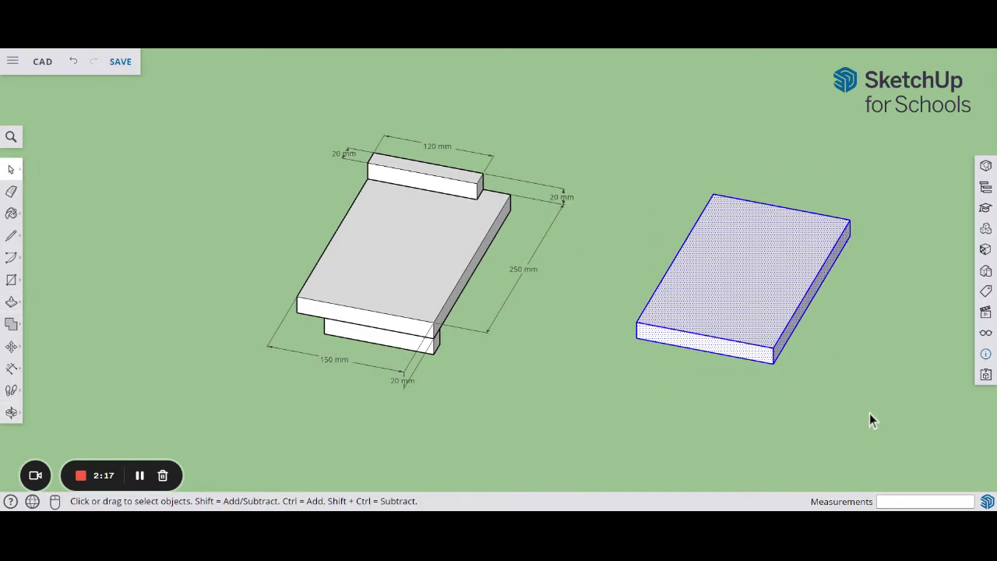
{"action": "right_click", "coordinate": [750, 294]}
{"action": "left_click", "coordinate": [784, 339]}
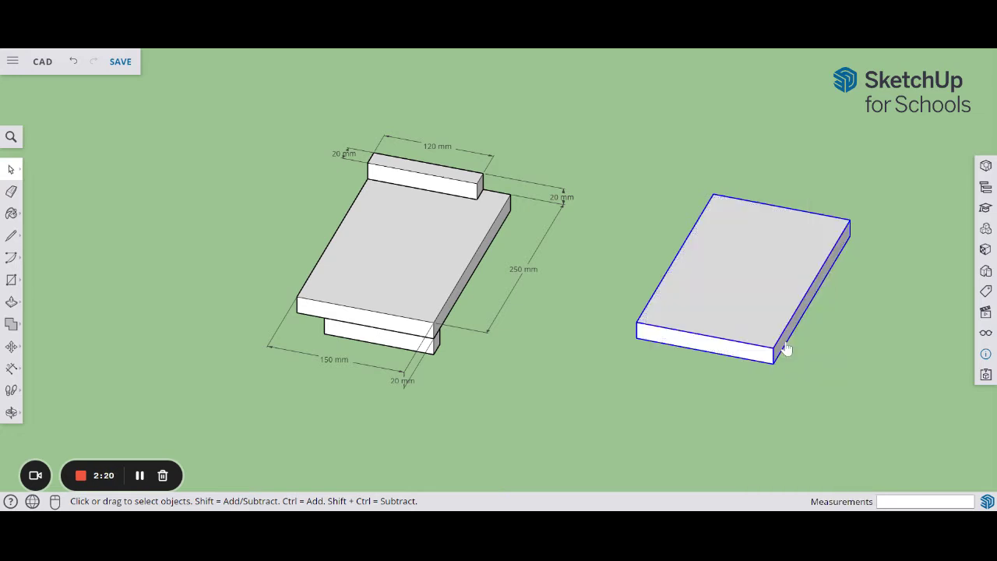
Open the board group for editing to check it, then exit the group.
{"action": "middle_click_drag", "start_coordinate": [785, 349], "coordinate": [670, 402]}
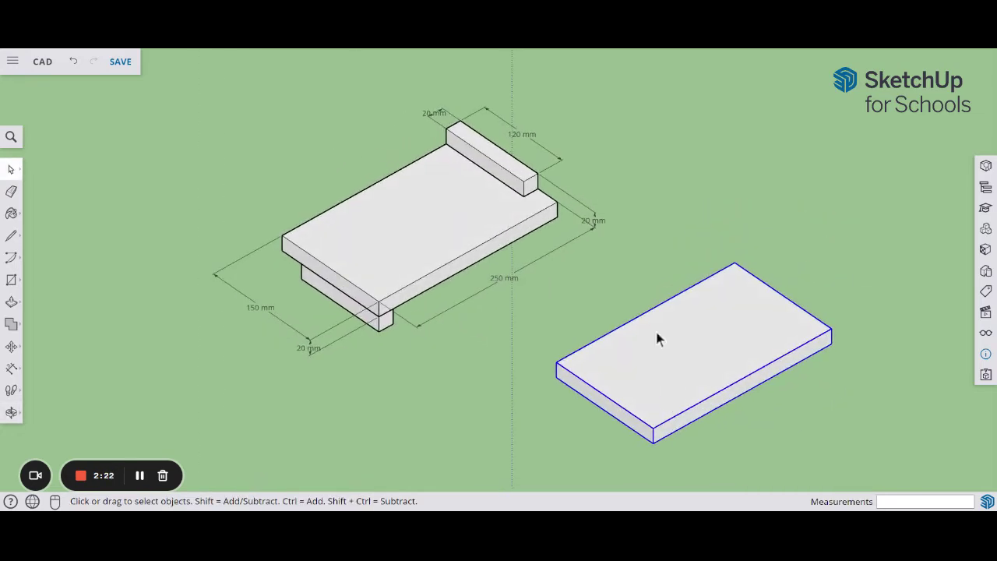
{"action": "left_click", "coordinate": [653, 261]}
{"action": "scroll", "coordinate": [704, 348], "scroll_direction": "up", "scroll_amount": 1}
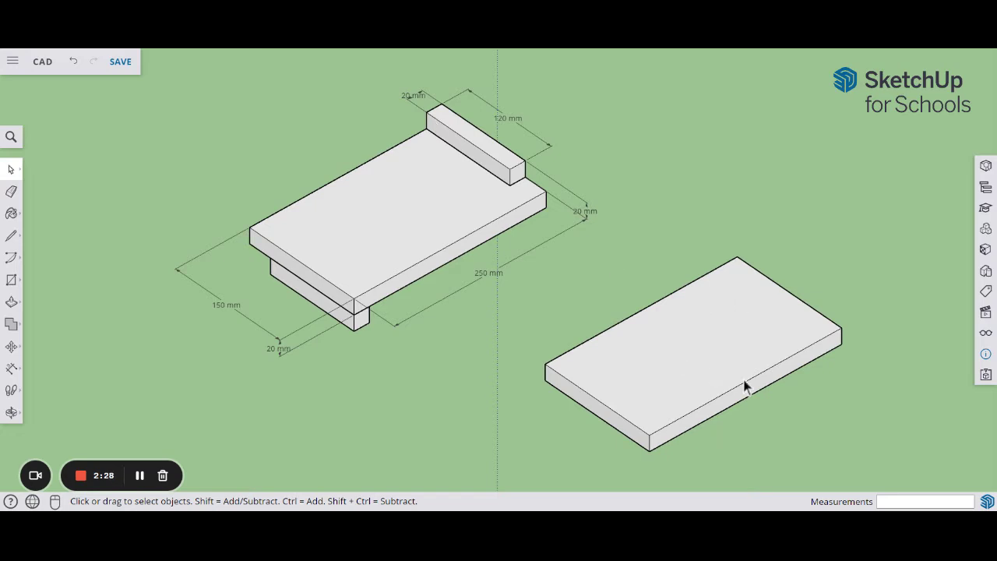
{"action": "double_click", "coordinate": [699, 351]}
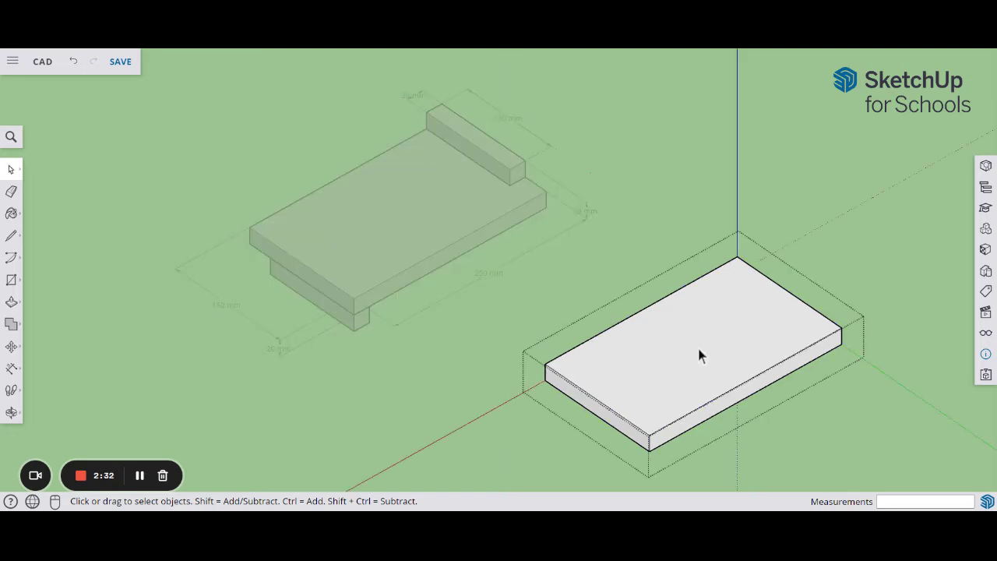
{"action": "left_click", "coordinate": [831, 222]}
{"action": "right_click", "coordinate": [754, 310]}
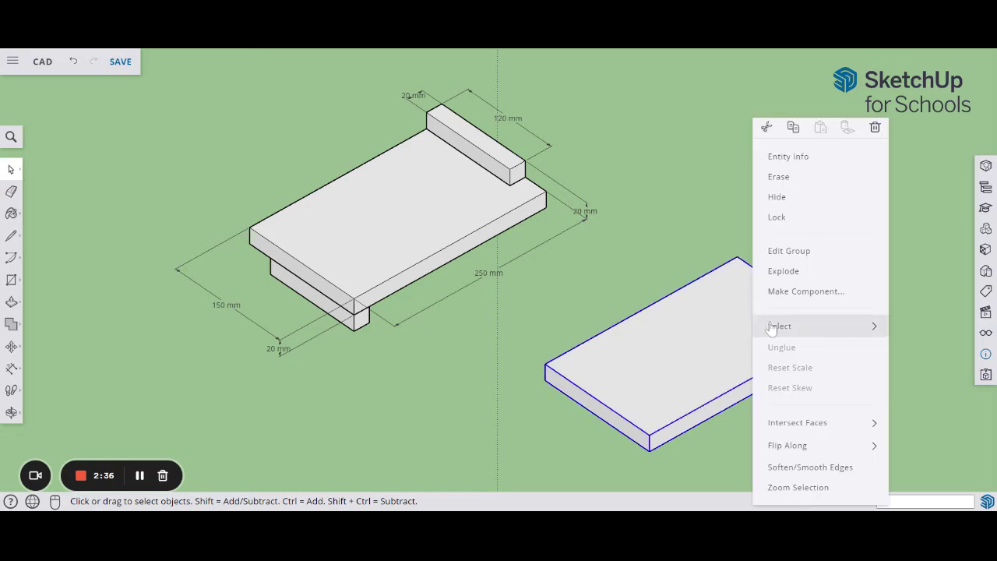
{"action": "left_click", "coordinate": [793, 251]}
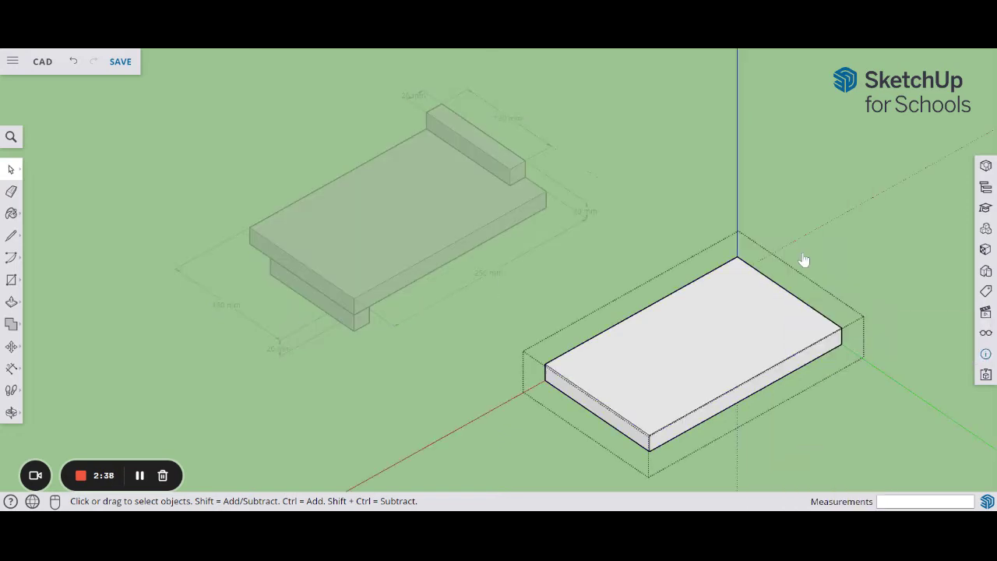
{"action": "key", "text": "Escape"}
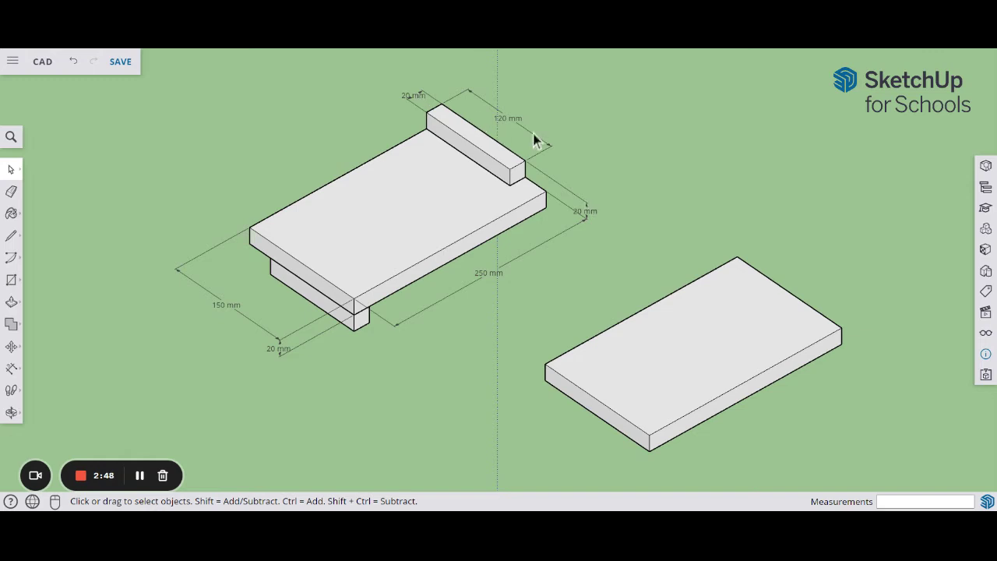
Draw a 120 × 20 mm rectangle at the board's back corner.
{"action": "left_click", "coordinate": [11, 279]}
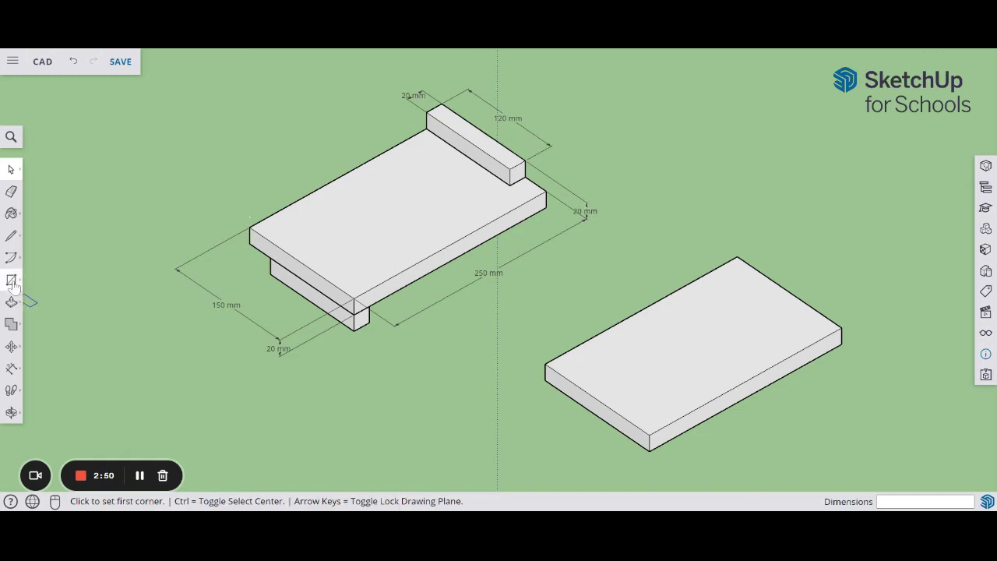
{"action": "left_click", "coordinate": [737, 257]}
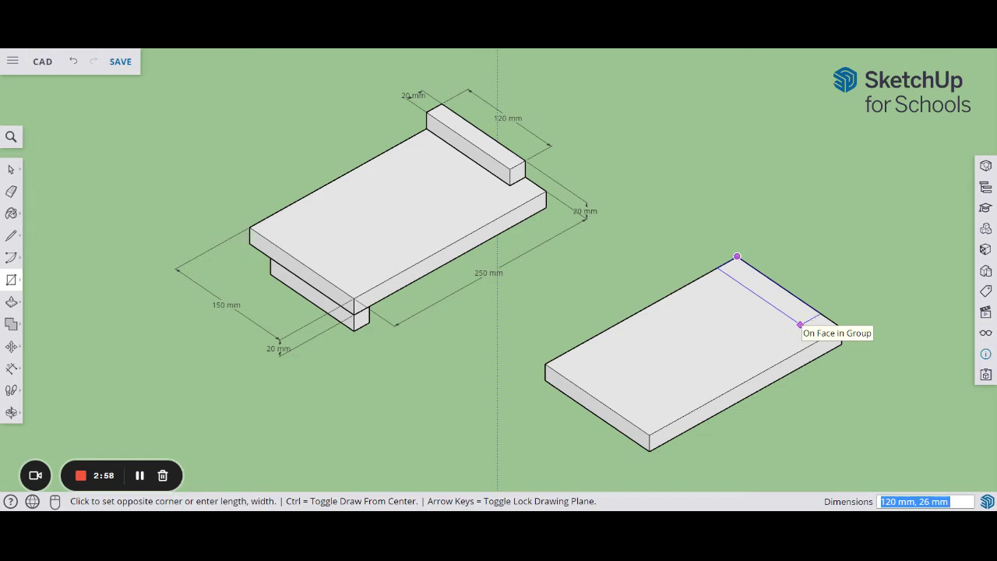
{"action": "type", "text": "120"}
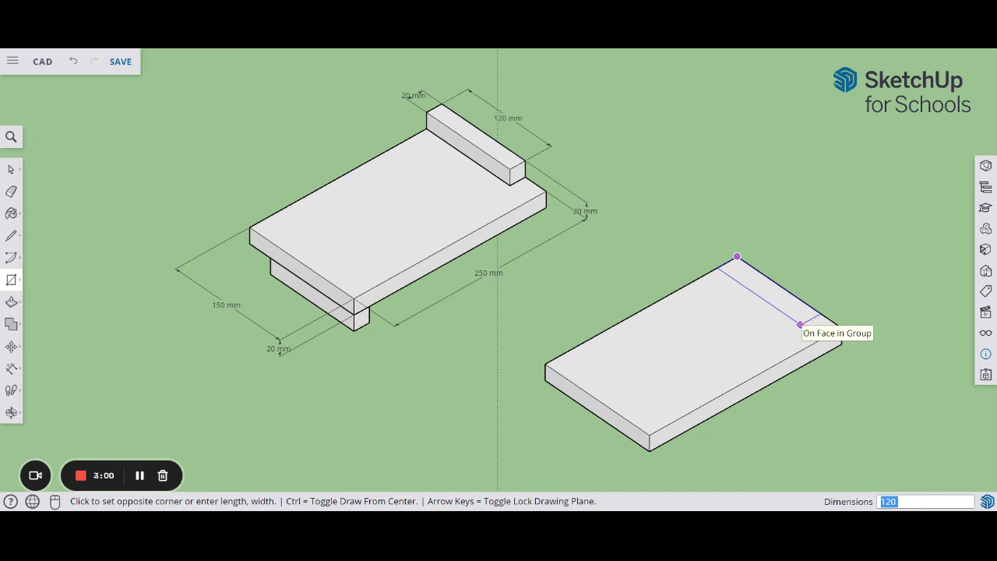
{"action": "type", "text": ",20"}
{"action": "key", "text": "Return"}
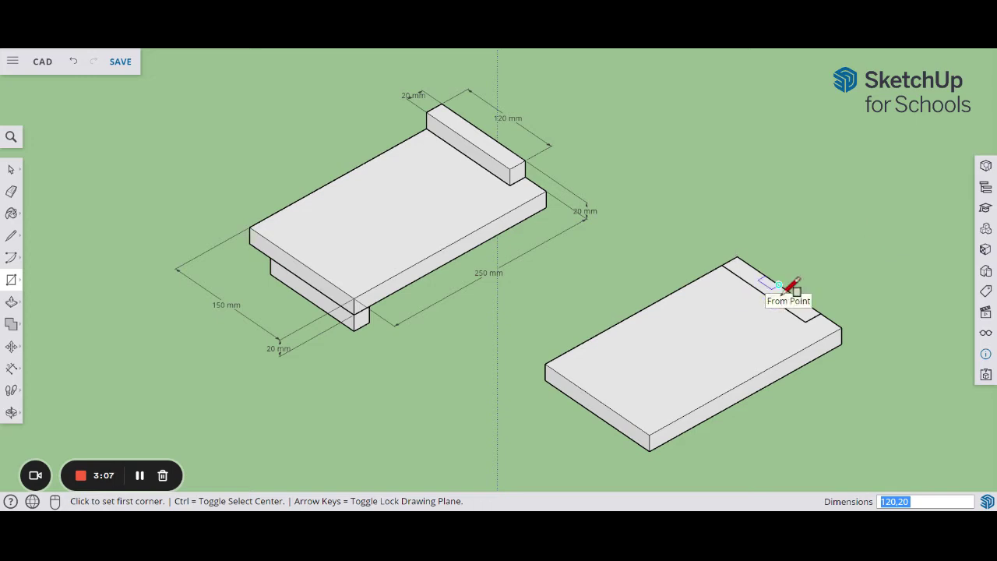
Push/pull the narrow rectangle up 20 mm into a stop block.
{"action": "left_click", "coordinate": [11, 303]}
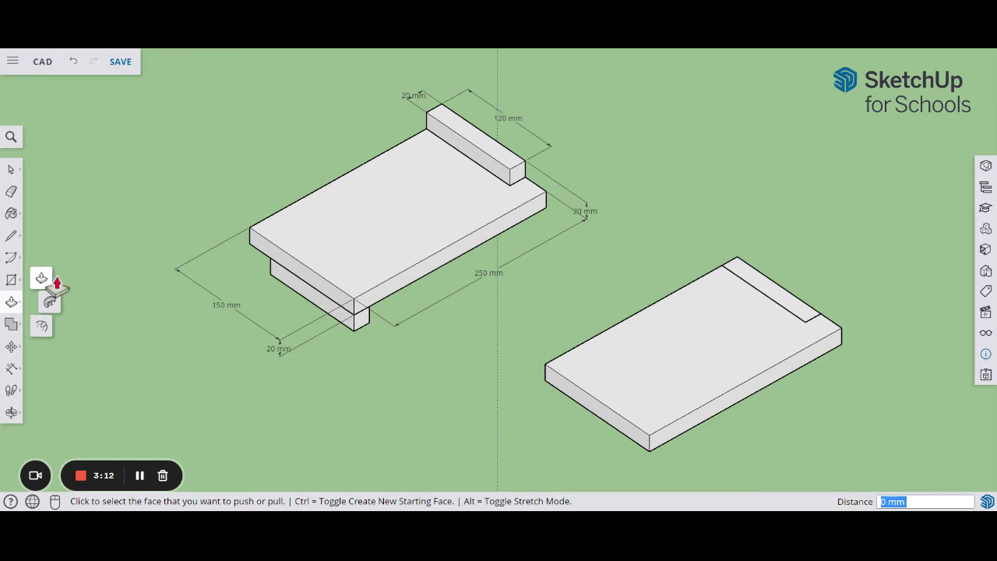
{"action": "left_click", "coordinate": [775, 296]}
{"action": "left_click", "coordinate": [782, 275]}
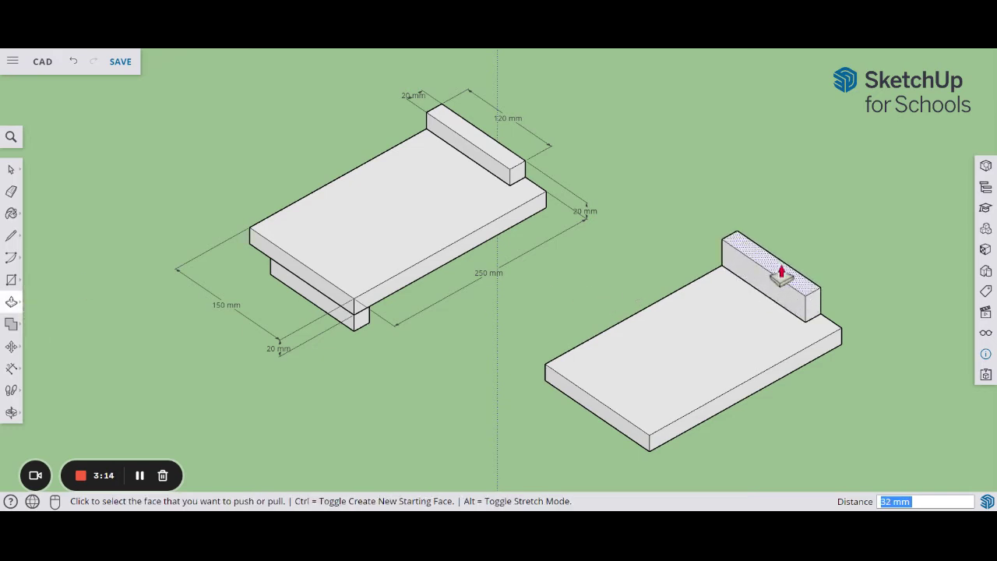
{"action": "type", "text": "20"}
{"action": "key", "text": "Return"}
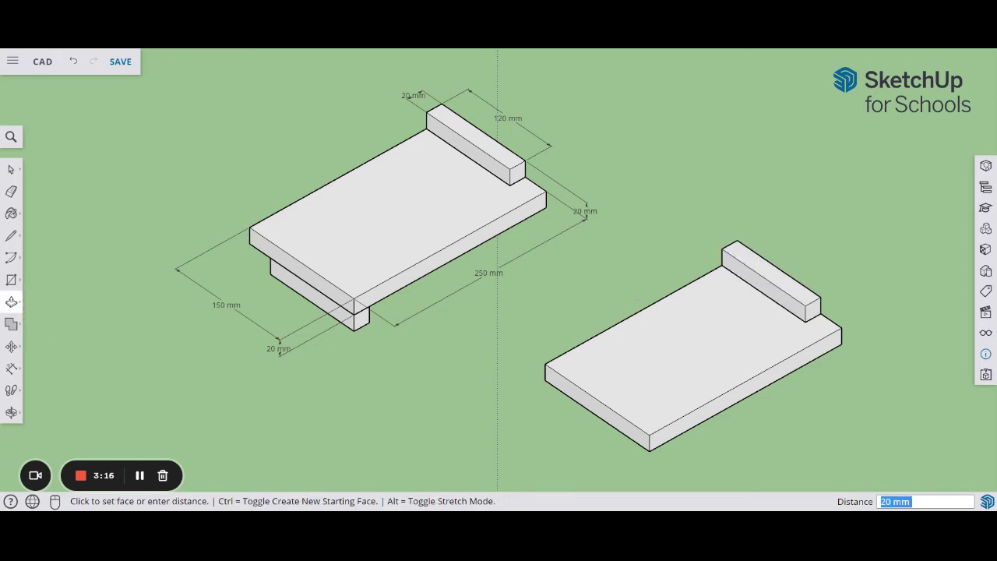
Box-select the whole stop block and make it a group.
{"action": "left_click", "coordinate": [11, 169]}
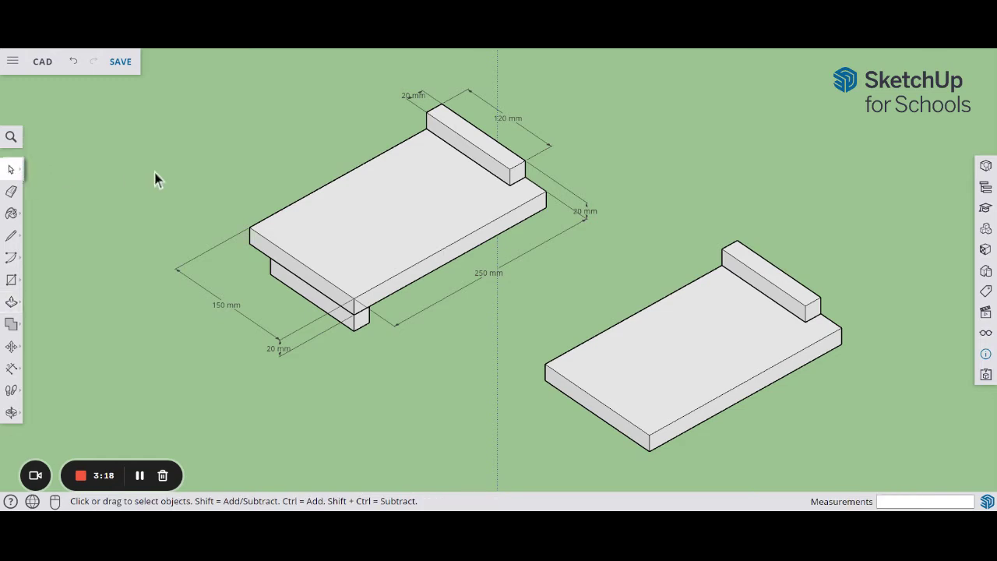
{"action": "left_click", "coordinate": [769, 299]}
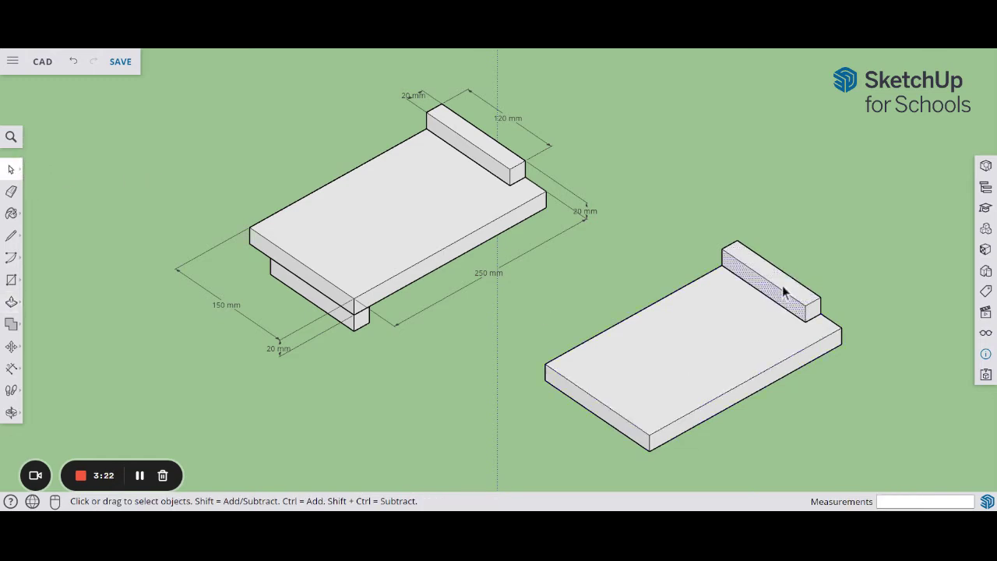
{"action": "double_click", "coordinate": [784, 289]}
{"action": "left_click", "coordinate": [663, 238]}
{"action": "left_click_drag", "start_coordinate": [700, 211], "coordinate": [835, 339]}
{"action": "right_click", "coordinate": [774, 292]}
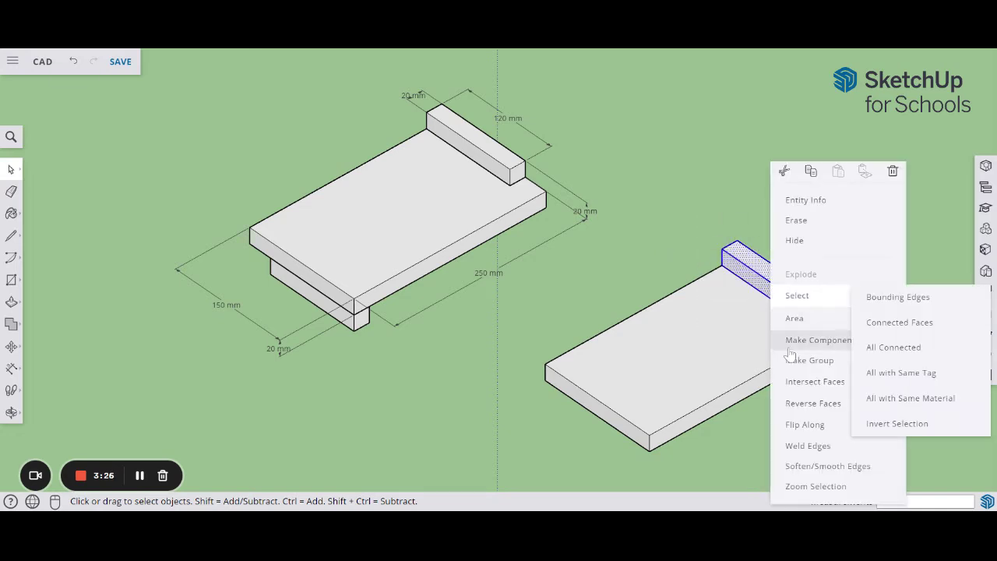
{"action": "left_click", "coordinate": [792, 360]}
{"action": "left_click", "coordinate": [778, 281]}
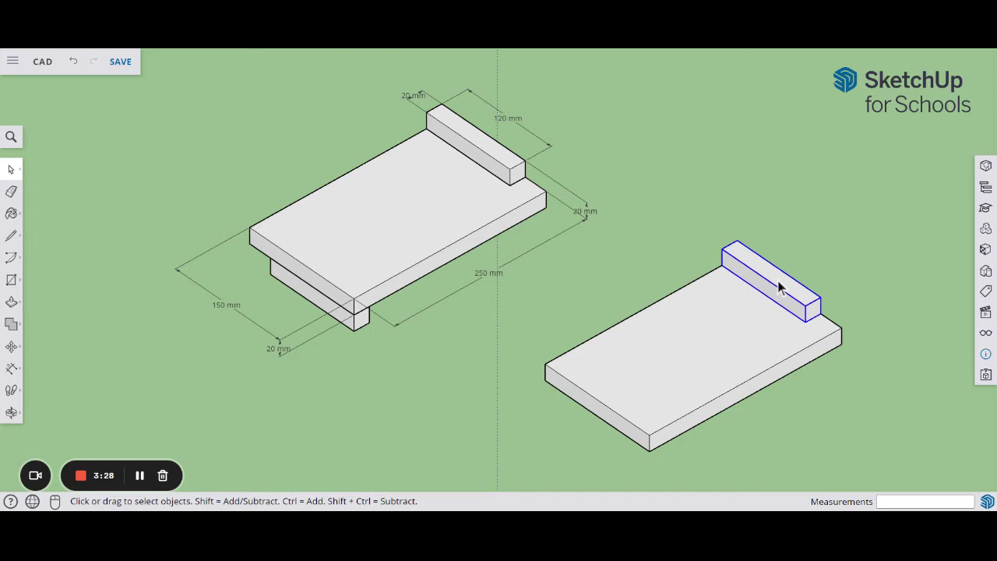
{"action": "left_click", "coordinate": [729, 333]}
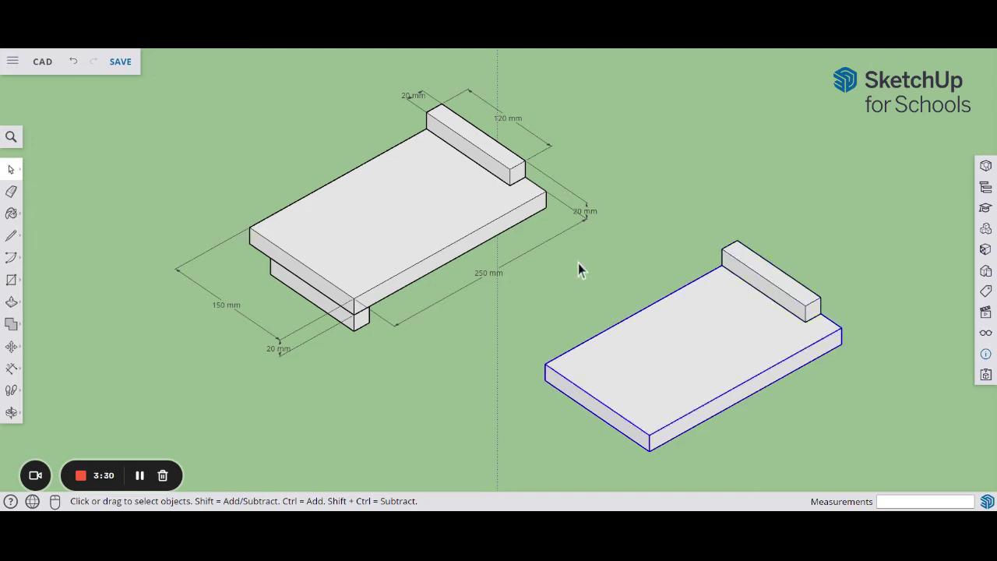
{"action": "left_click", "coordinate": [614, 272]}
{"action": "middle_click_drag", "start_coordinate": [595, 272], "coordinate": [597, 325]}
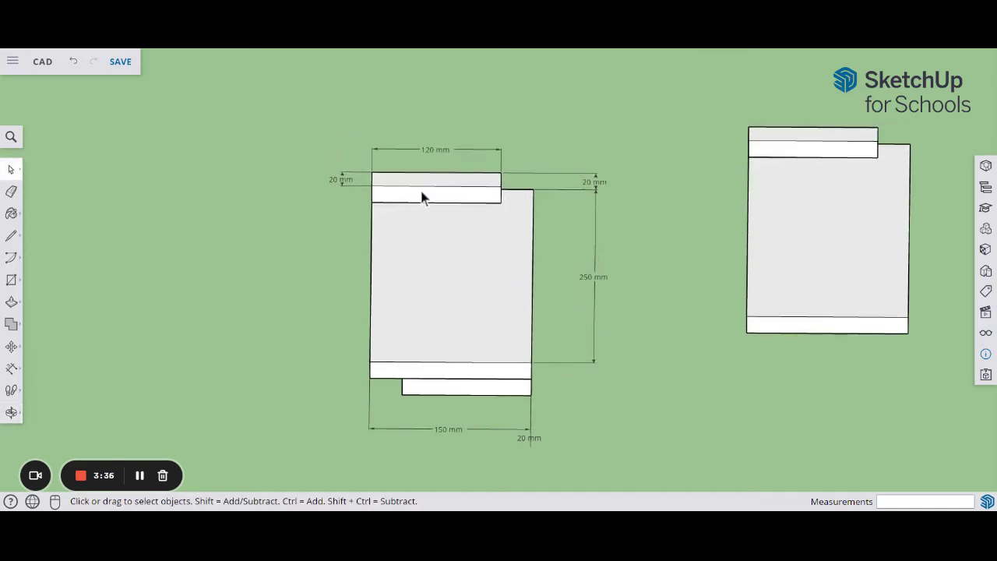
{"action": "middle_click_drag", "start_coordinate": [509, 389], "coordinate": [501, 290]}
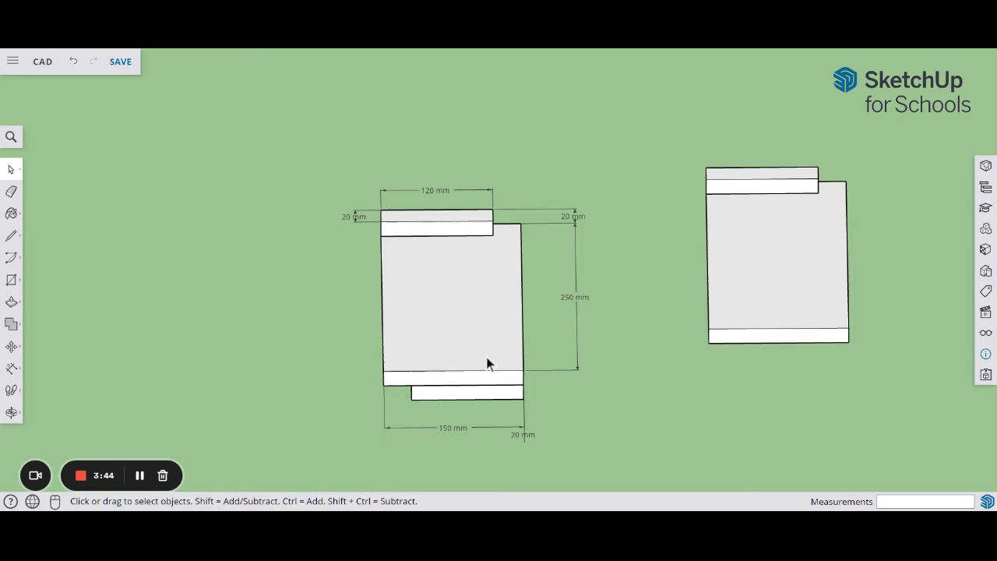
{"action": "middle_click_drag", "start_coordinate": [488, 361], "coordinate": [449, 156]}
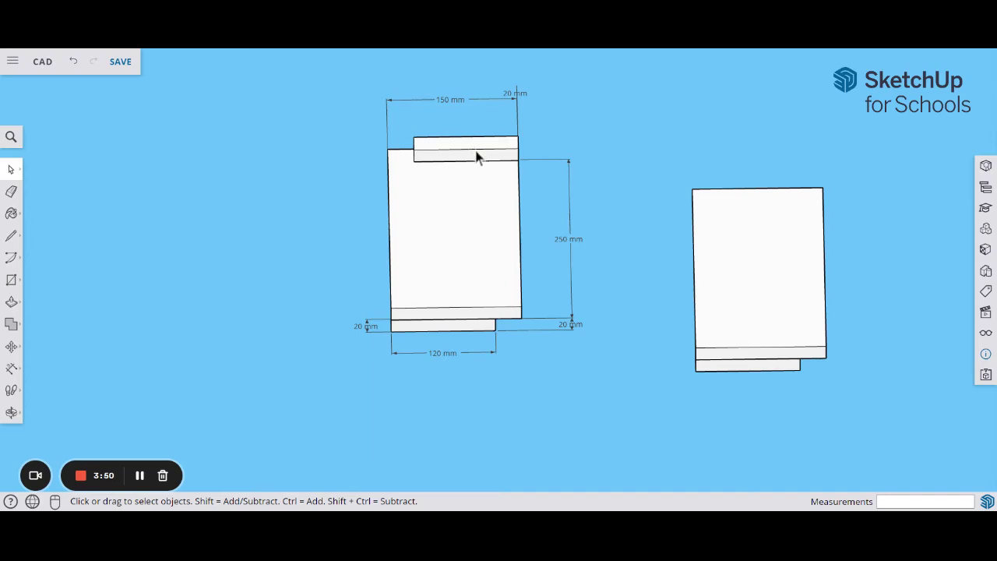
{"action": "middle_click_drag", "start_coordinate": [416, 178], "coordinate": [602, 394]}
{"action": "scroll", "coordinate": [659, 340], "scroll_direction": "down", "scroll_amount": 4}
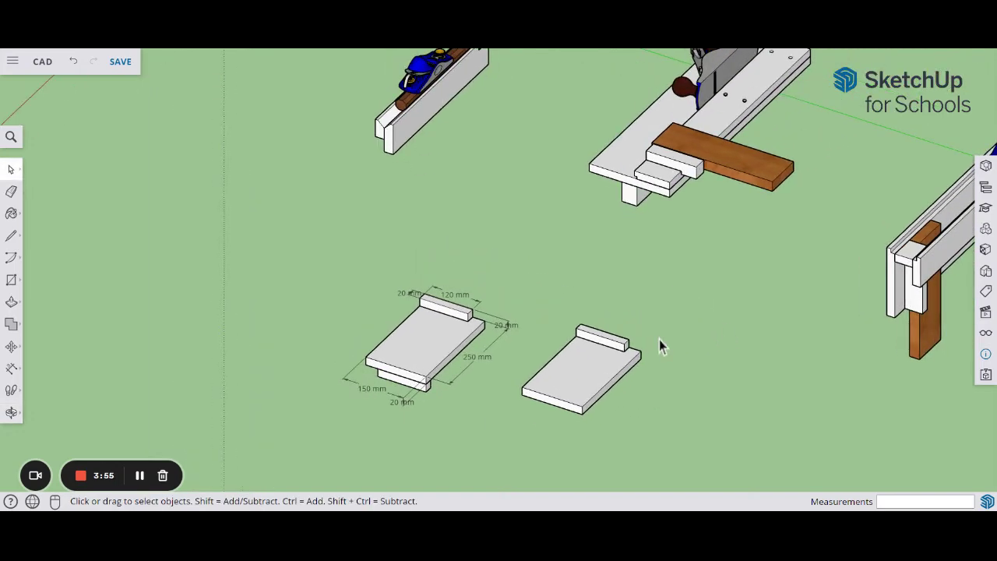
{"action": "scroll", "coordinate": [608, 379], "scroll_direction": "up", "scroll_amount": 5}
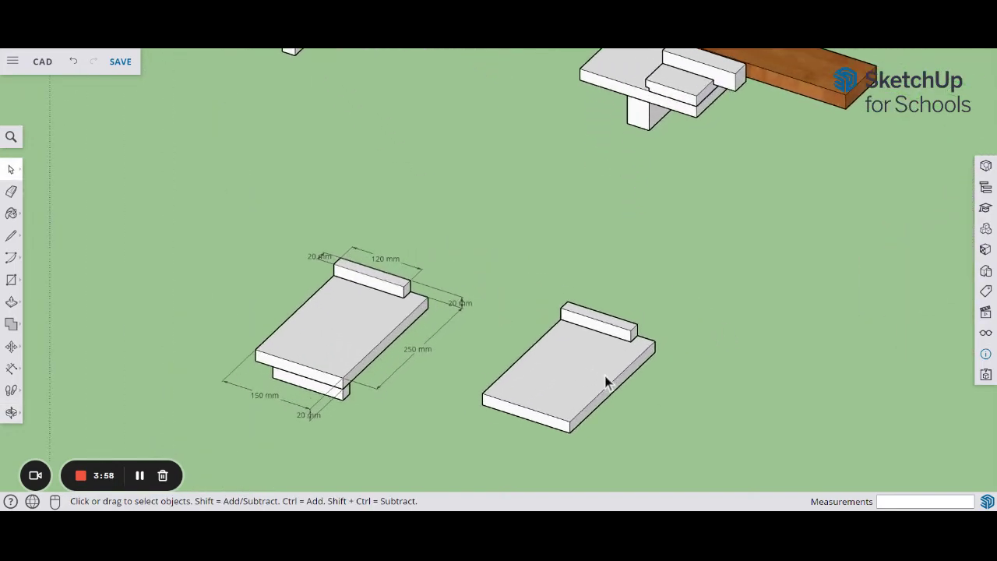
{"action": "middle_click_drag", "start_coordinate": [586, 370], "coordinate": [605, 221], "text": "shift"}
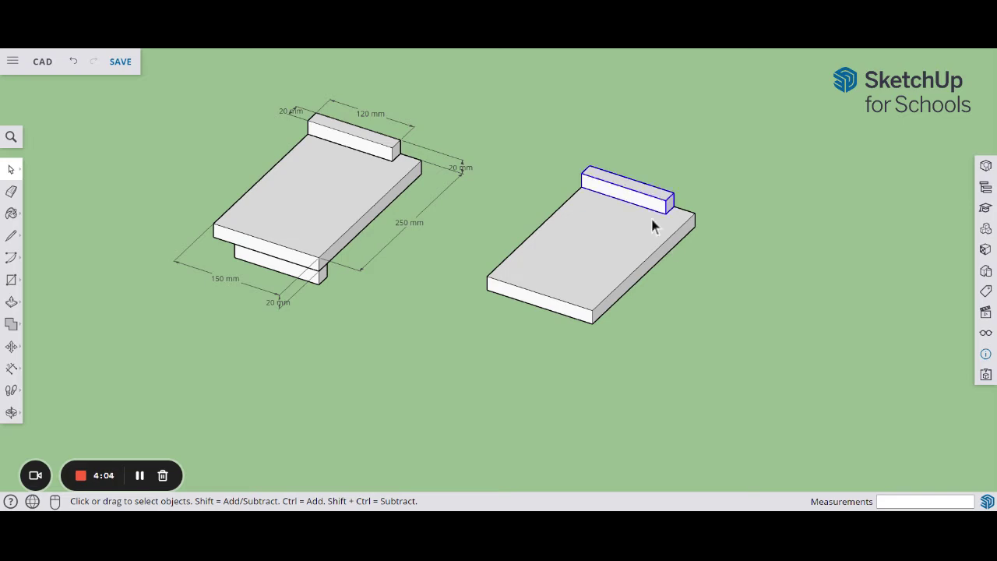
Copy the stop block to the lower front edge of the second board.
{"action": "middle_click_drag", "start_coordinate": [653, 226], "coordinate": [635, 214]}
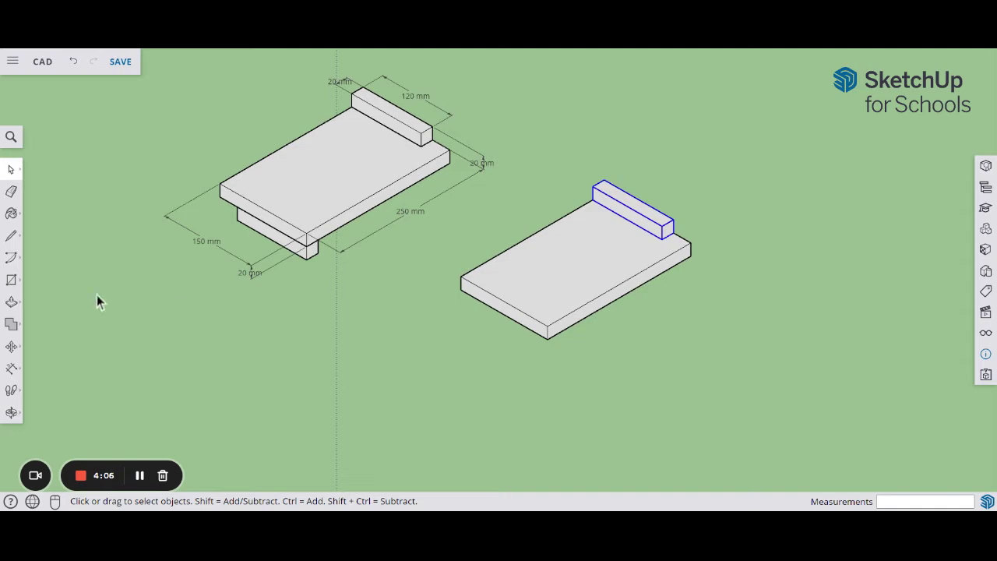
{"action": "left_click", "coordinate": [11, 347]}
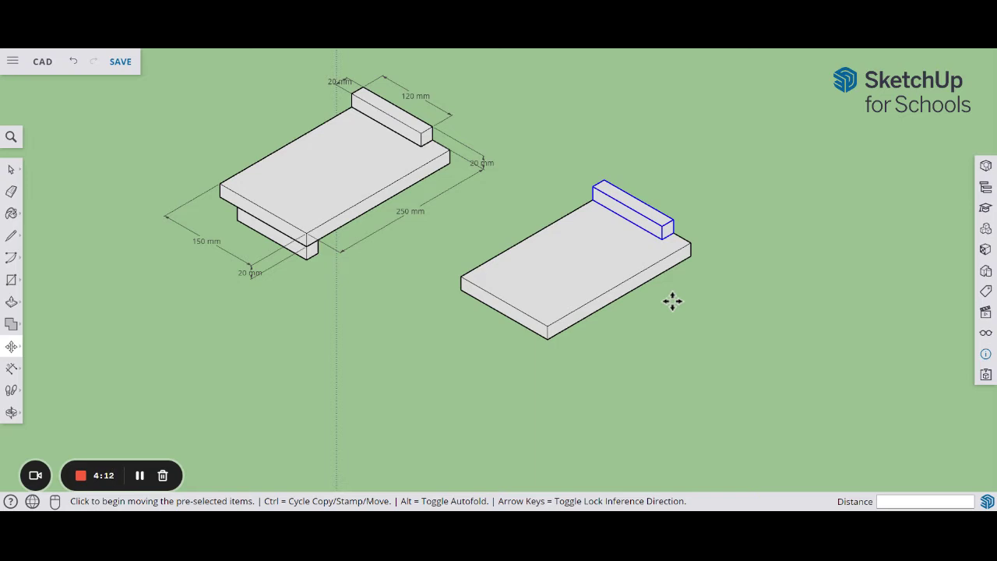
{"action": "key", "text": "ctrl"}
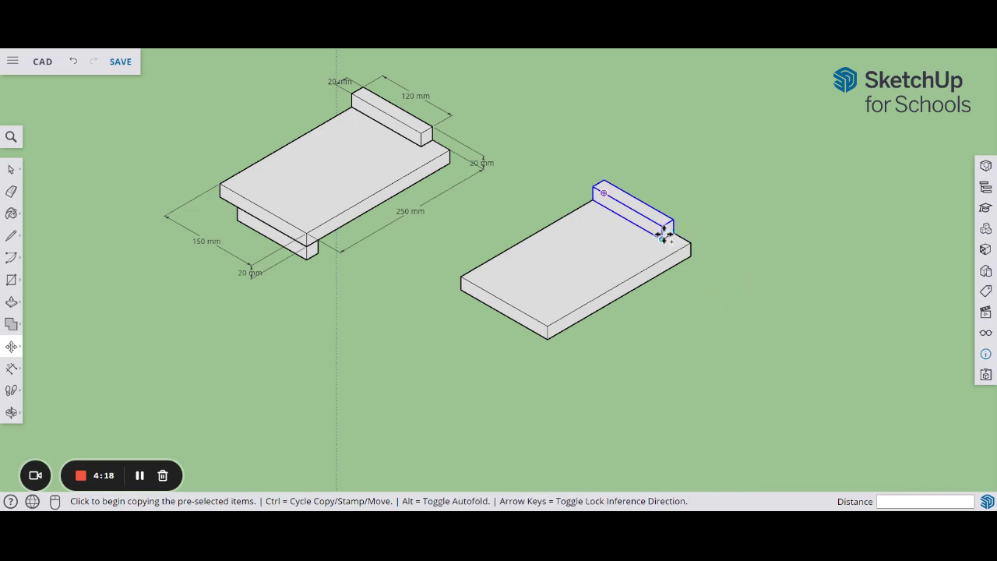
{"action": "scroll", "coordinate": [721, 244], "scroll_direction": "up", "scroll_amount": 5}
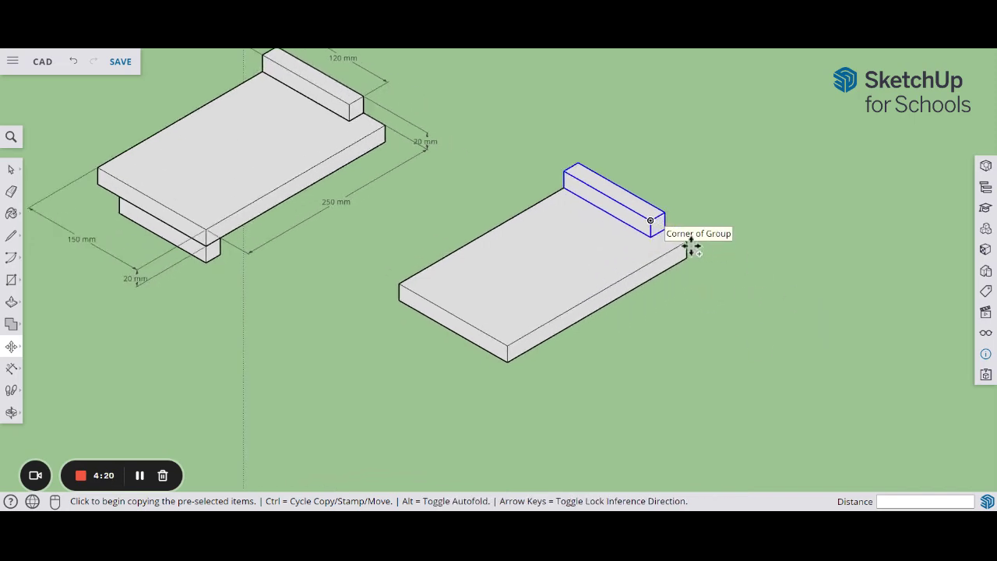
{"action": "left_click", "coordinate": [653, 204]}
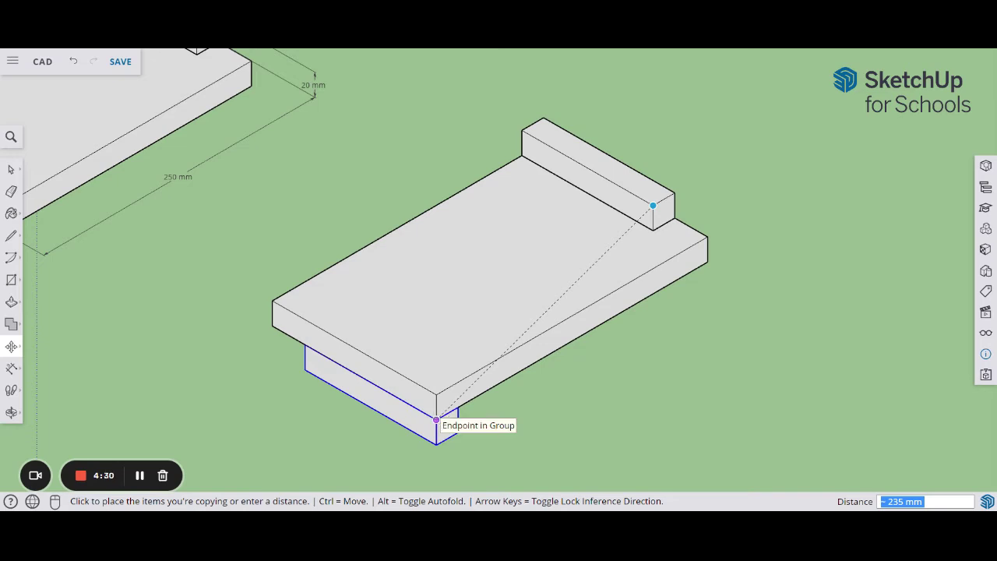
{"action": "left_click", "coordinate": [436, 419]}
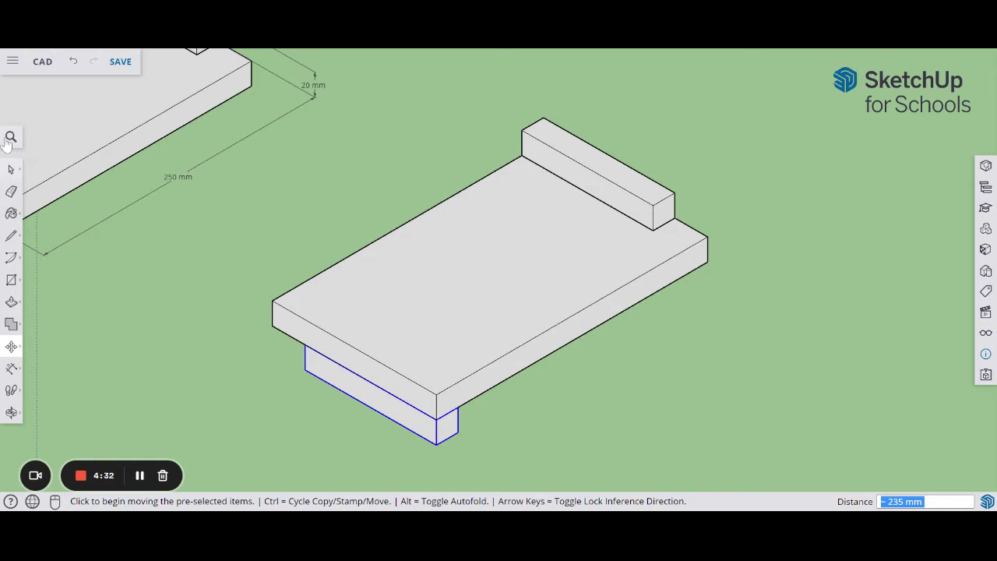
{"action": "left_click", "coordinate": [11, 169]}
{"action": "left_click", "coordinate": [249, 229]}
{"action": "middle_click_drag", "start_coordinate": [499, 281], "coordinate": [486, 379]}
Lift the first board's 120 mm stop block up off its base, exposing the dowel pegs.
{"action": "key", "text": "space"}
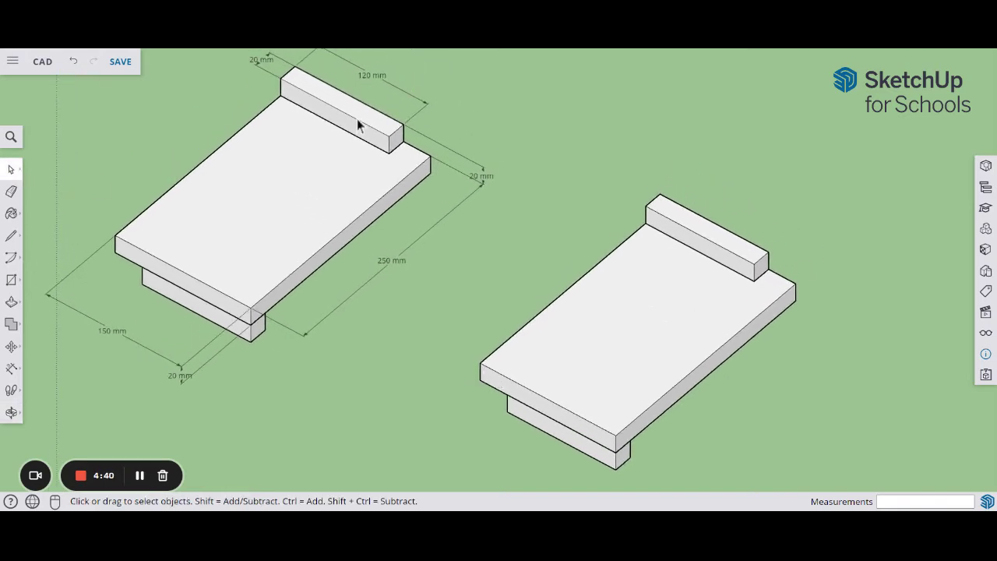
{"action": "left_click", "coordinate": [359, 125]}
{"action": "middle_click_drag", "start_coordinate": [346, 138], "coordinate": [334, 288], "text": "shift"}
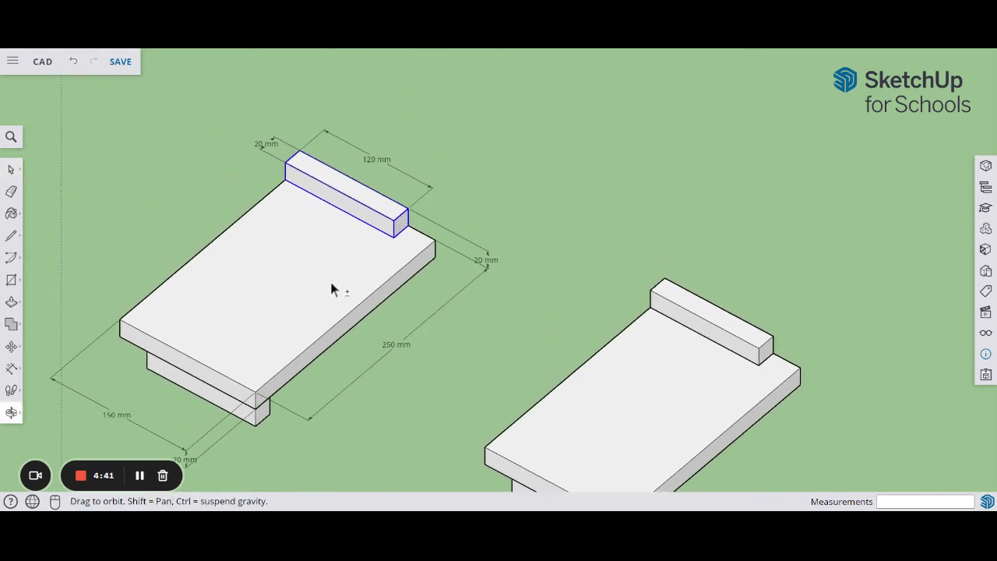
{"action": "left_click", "coordinate": [11, 348]}
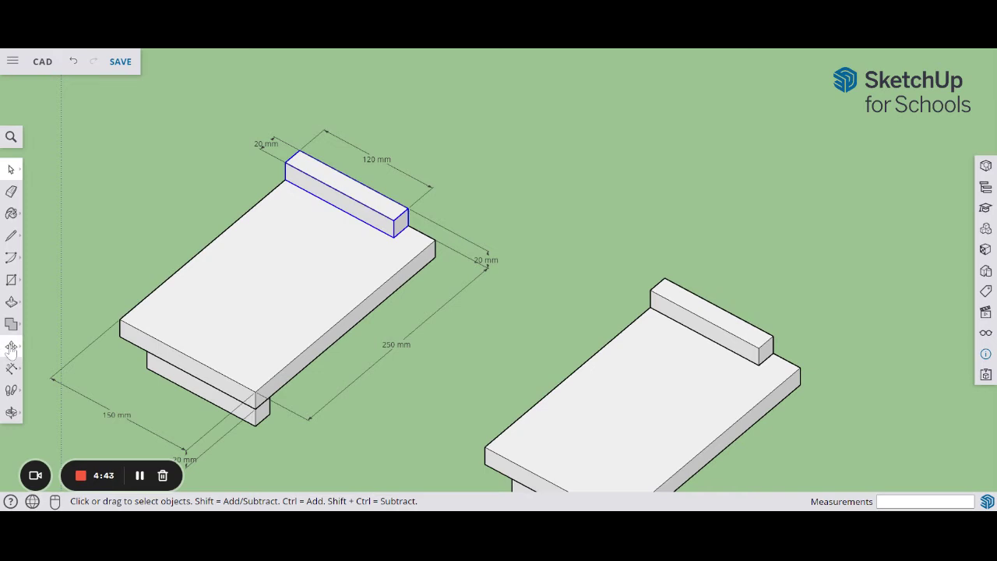
{"action": "left_click", "coordinate": [393, 243]}
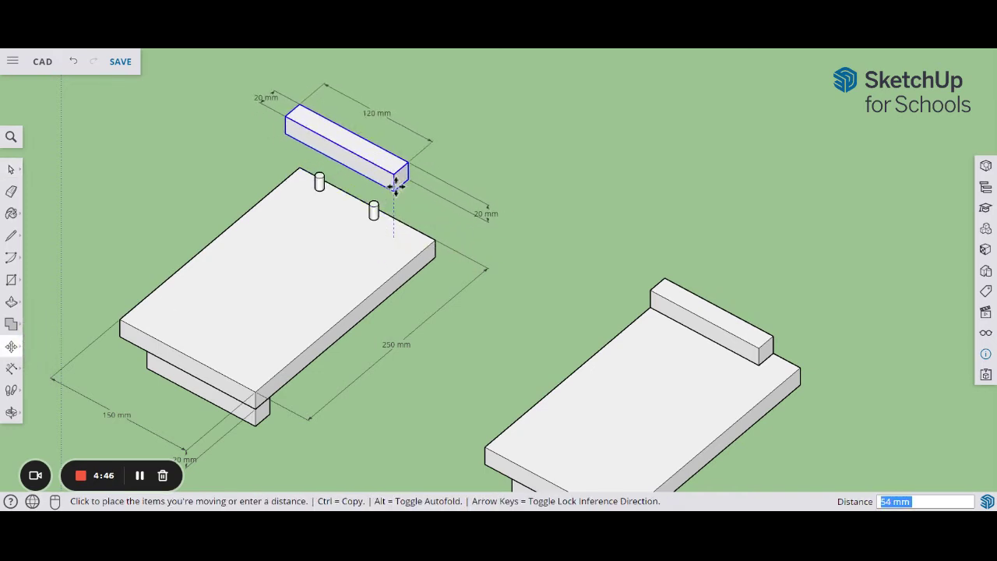
{"action": "left_click", "coordinate": [400, 191]}
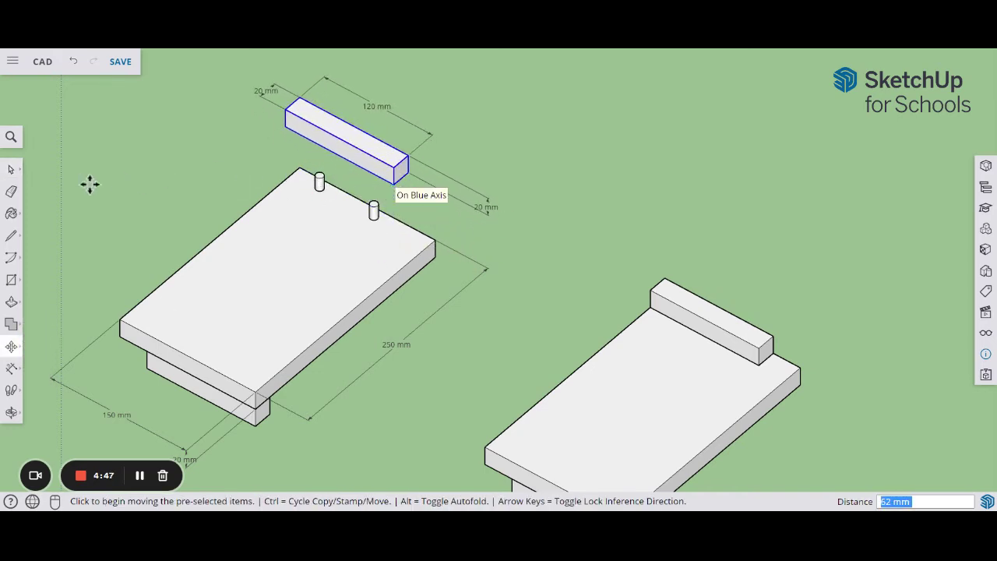
Deselect and pan until the unfinished right-hand bench hook is centred.
{"action": "left_click", "coordinate": [11, 170]}
{"action": "left_click", "coordinate": [244, 171]}
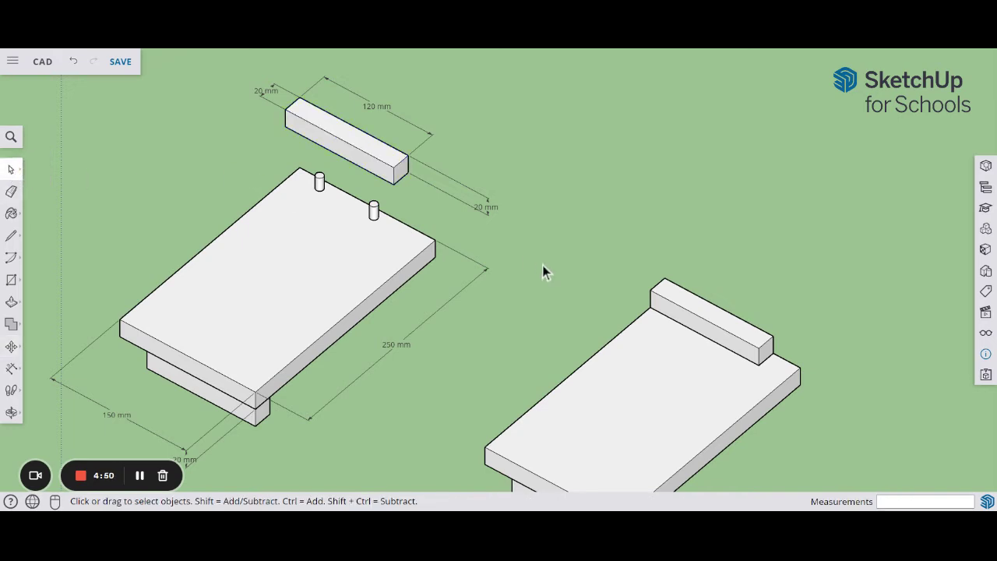
{"action": "middle_click_drag", "start_coordinate": [543, 271], "coordinate": [507, 223], "text": "shift"}
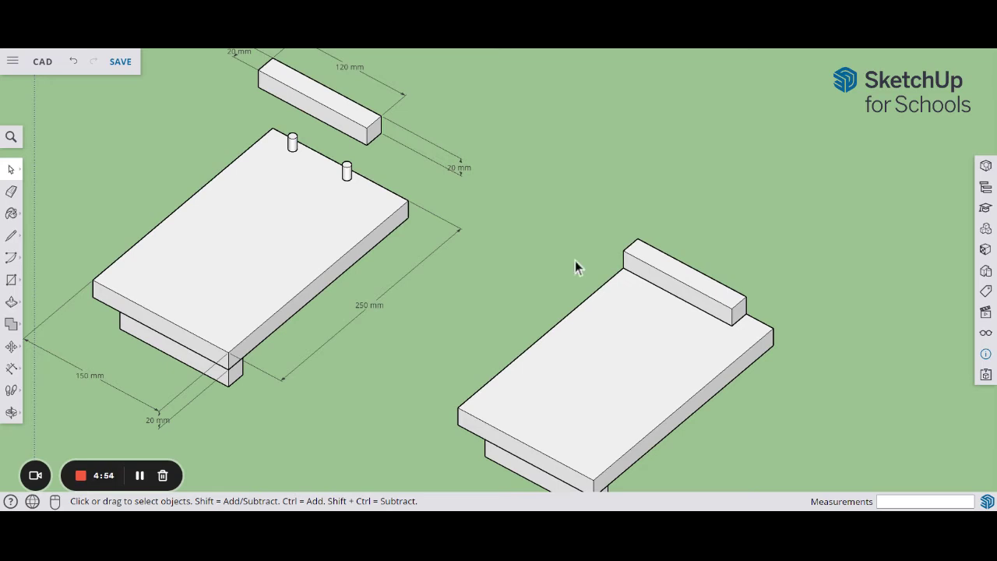
{"action": "middle_click_drag", "start_coordinate": [577, 265], "coordinate": [403, 240], "text": "shift"}
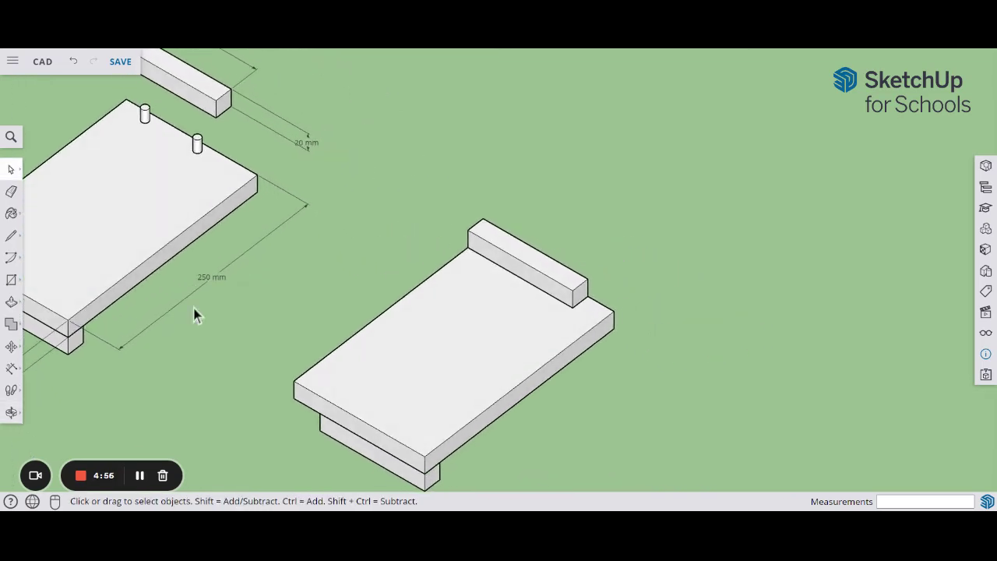
Move the right-hand stop block straight up so it floats about 56 mm above the base.
{"action": "left_click", "coordinate": [12, 171]}
{"action": "left_click", "coordinate": [12, 349]}
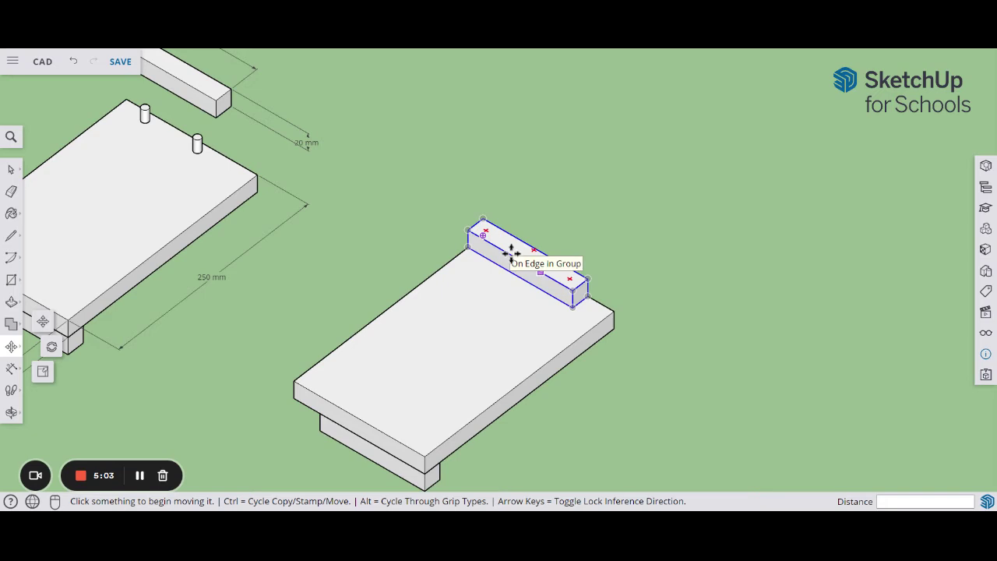
{"action": "left_click", "coordinate": [11, 171]}
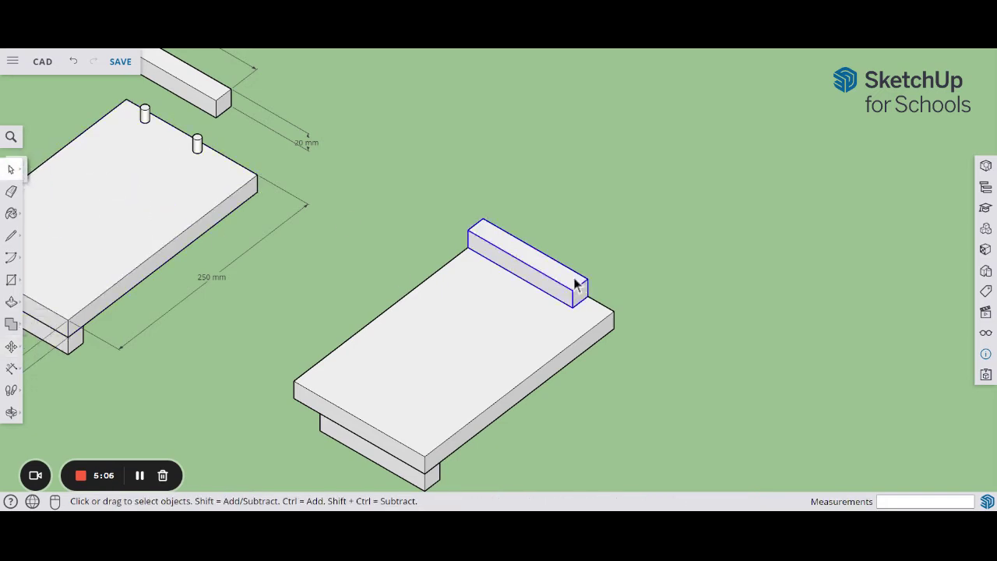
{"action": "left_click", "coordinate": [12, 347]}
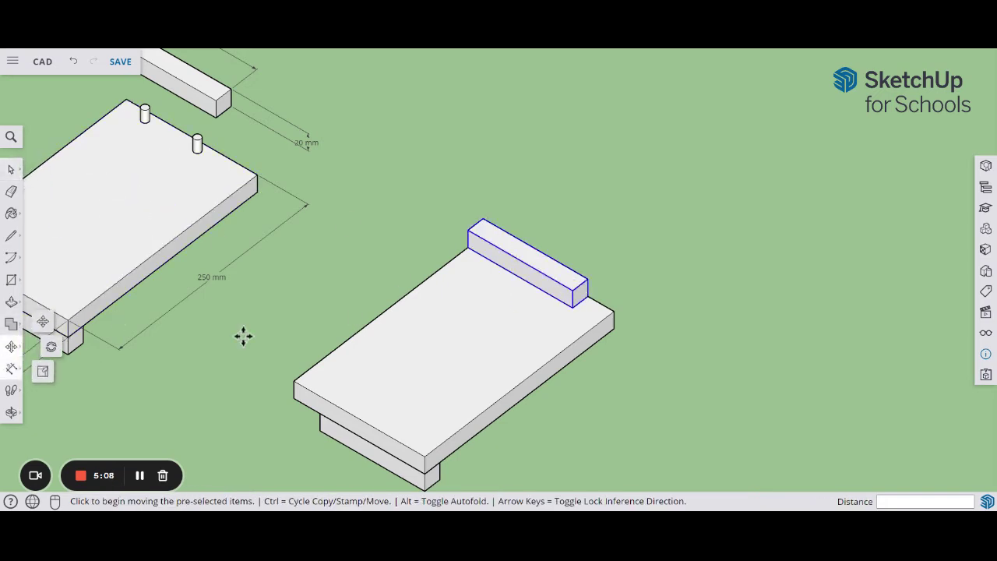
{"action": "left_click", "coordinate": [590, 298]}
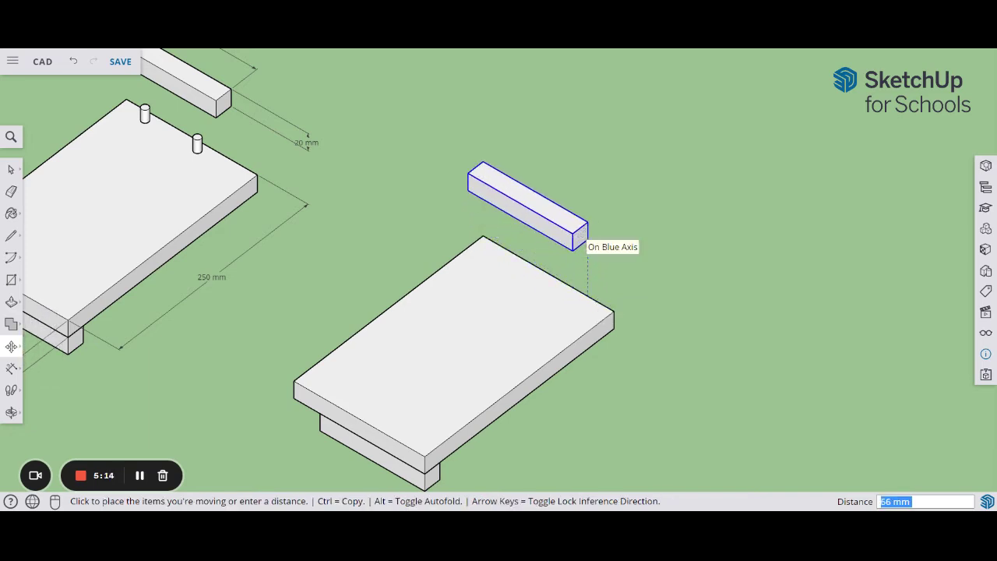
{"action": "left_click", "coordinate": [583, 238]}
{"action": "key", "text": "space"}
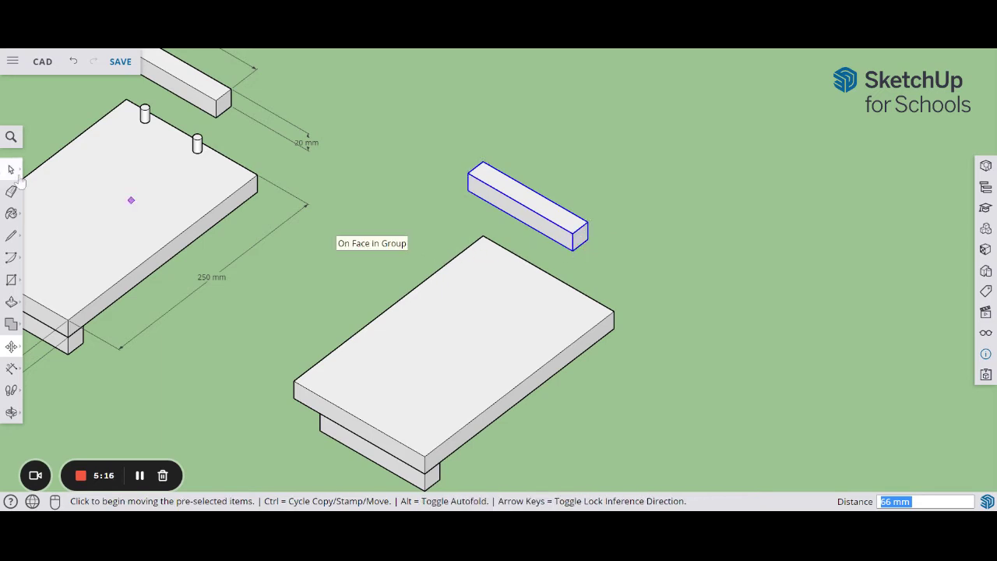
{"action": "left_click", "coordinate": [392, 166]}
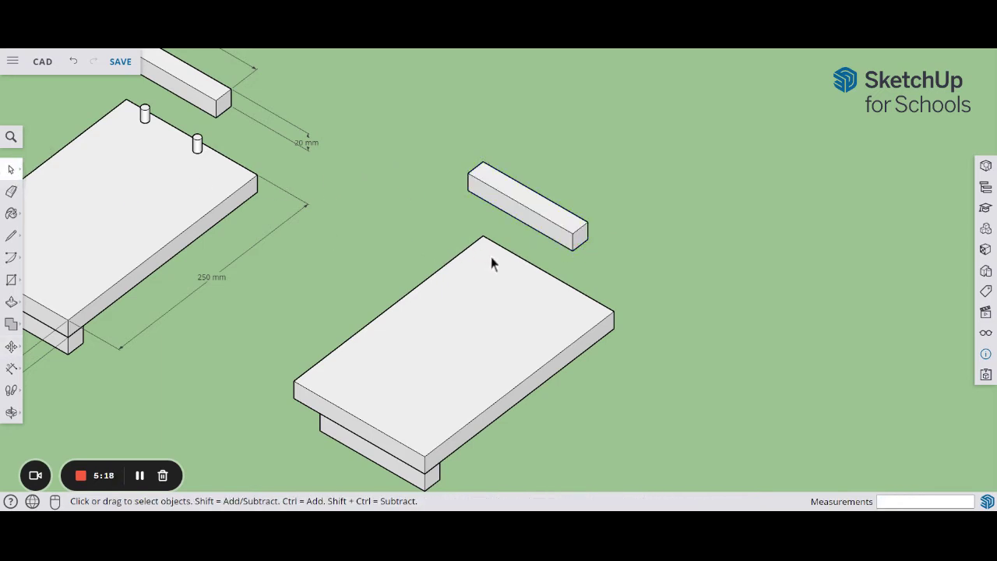
Inside the base group, place a Tape Measure guide 15 mm in from the back edge.
{"action": "double_click", "coordinate": [484, 291]}
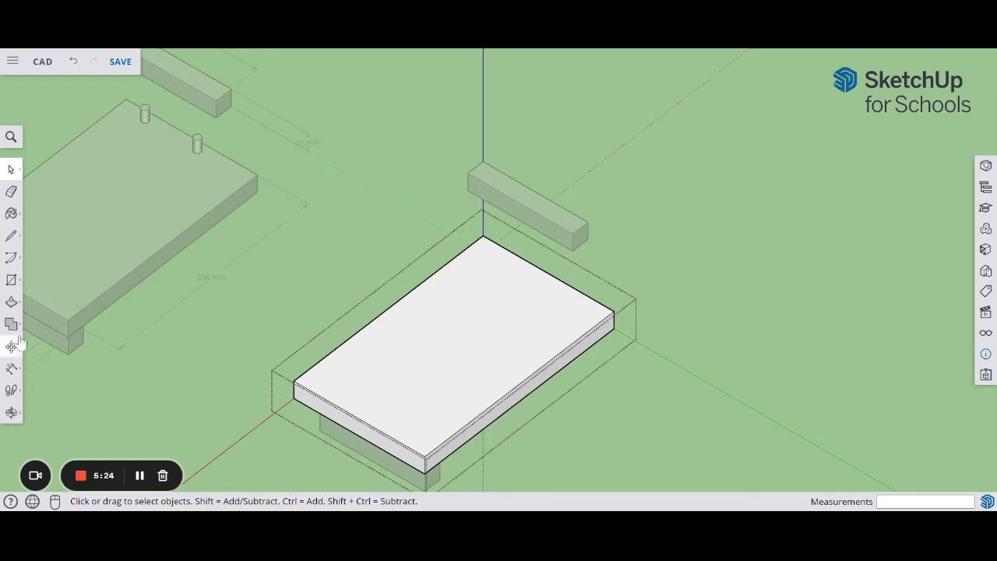
{"action": "left_click", "coordinate": [11, 368]}
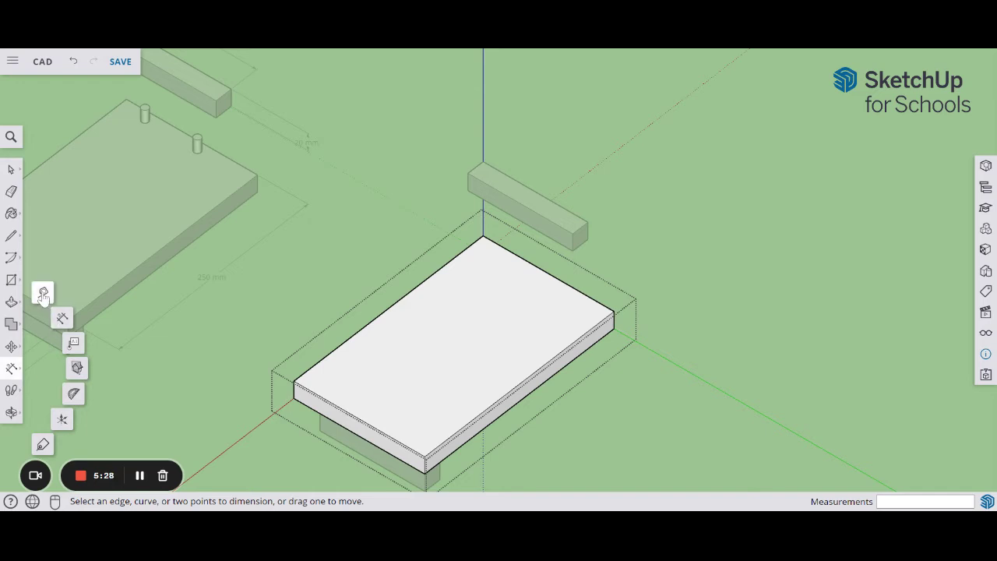
{"action": "left_click", "coordinate": [44, 293]}
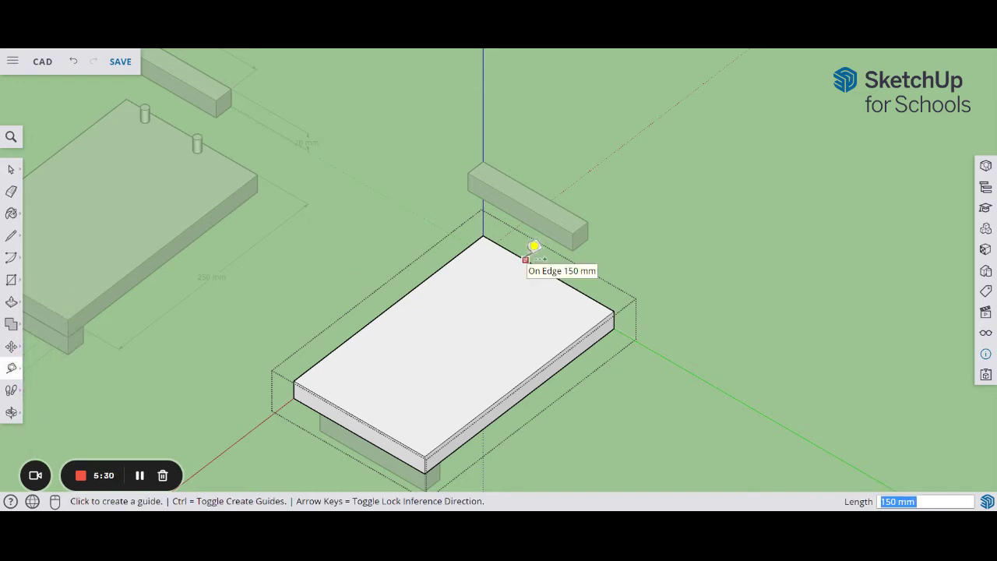
{"action": "left_click", "coordinate": [527, 258]}
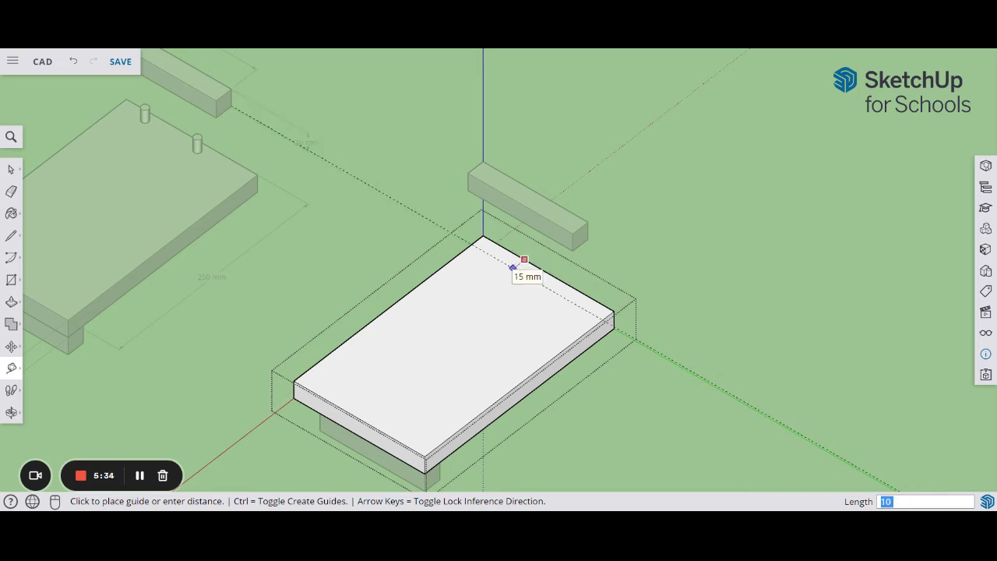
{"action": "left_click", "coordinate": [512, 267]}
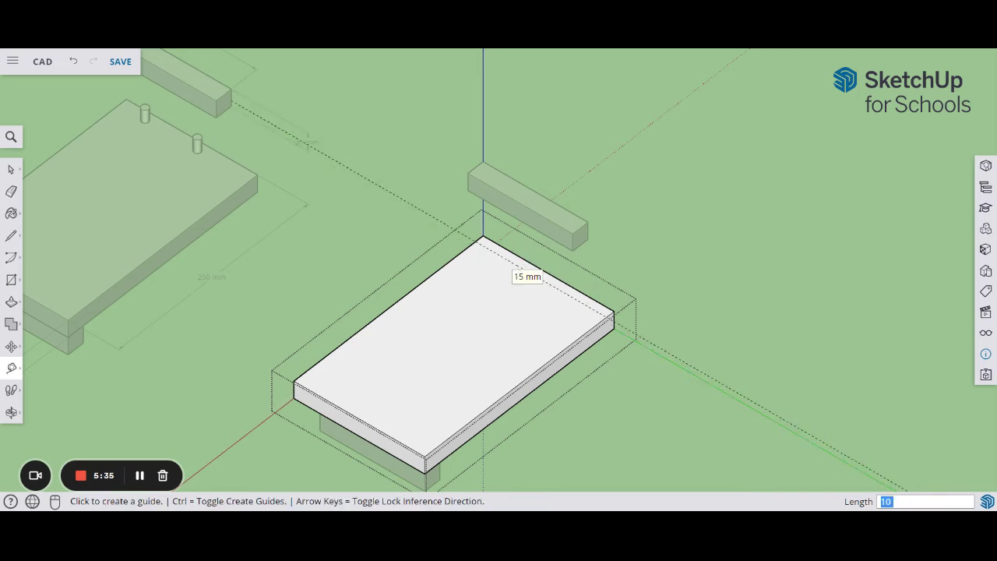
Add lengthwise guides 30 mm from the side edge and another 50 mm beyond it.
{"action": "left_click", "coordinate": [449, 260]}
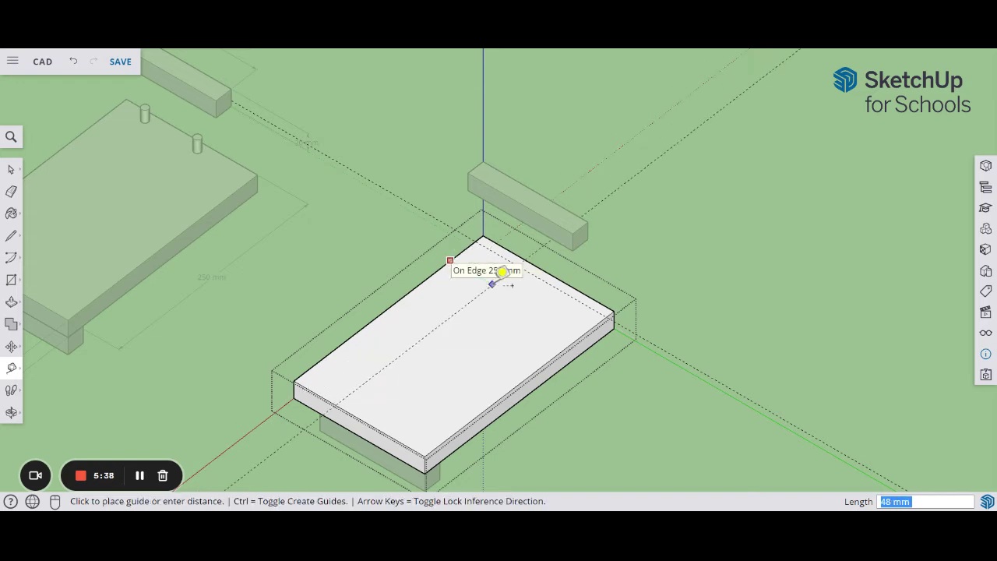
{"action": "type", "text": "30"}
{"action": "key", "text": "Return"}
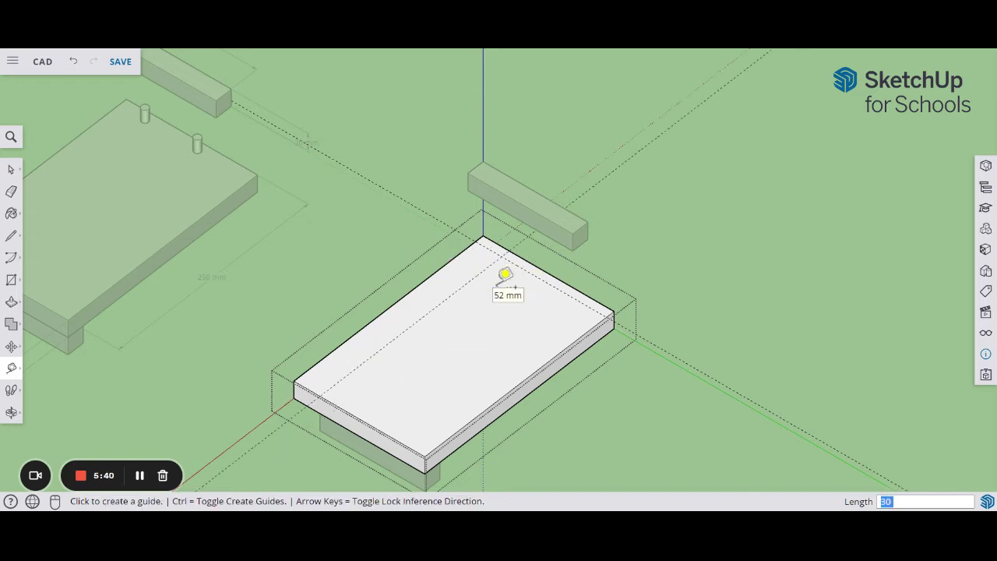
{"action": "left_click", "coordinate": [483, 271]}
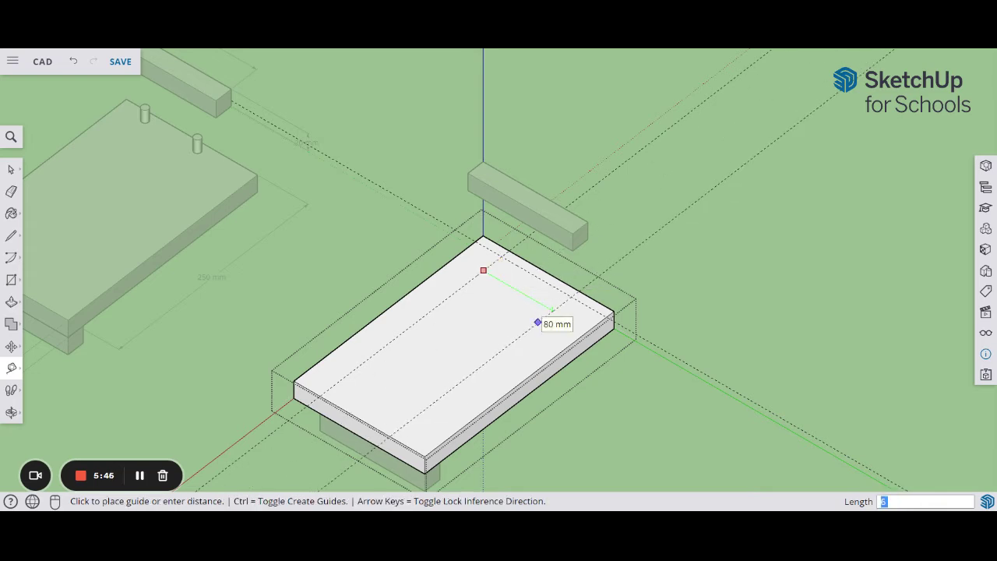
{"action": "type", "text": "50"}
{"action": "key", "text": "Return"}
{"action": "scroll", "coordinate": [565, 296], "scroll_direction": "up", "scroll_amount": 4}
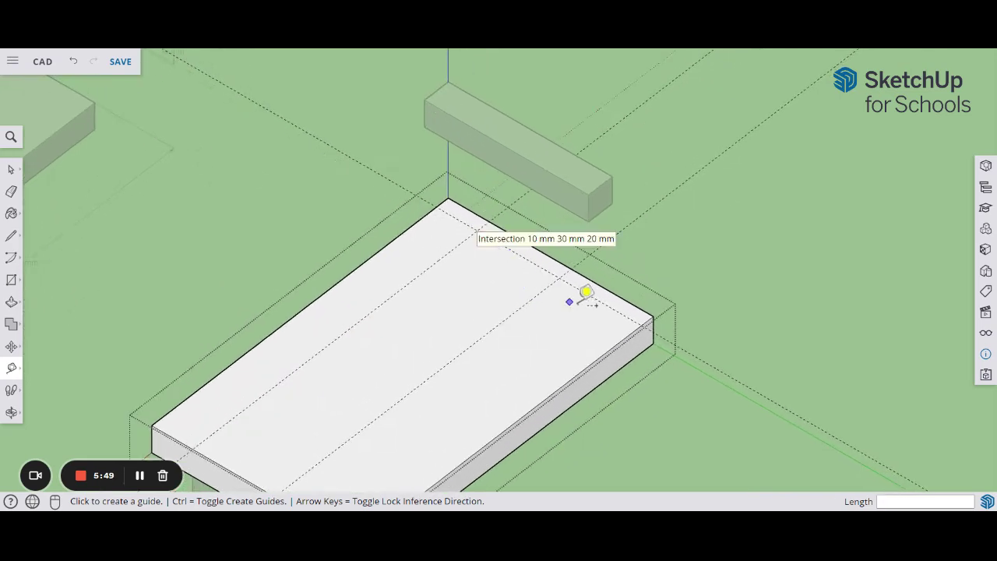
Draw two 4 mm-radius circles at the guide intersections, then exit the base group.
{"action": "left_click", "coordinate": [11, 283]}
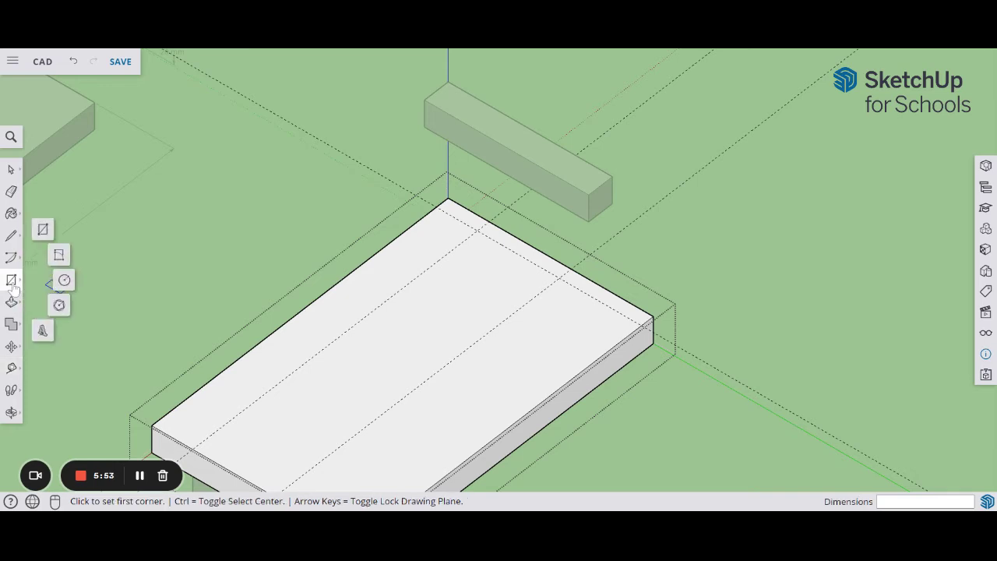
{"action": "left_click", "coordinate": [65, 280]}
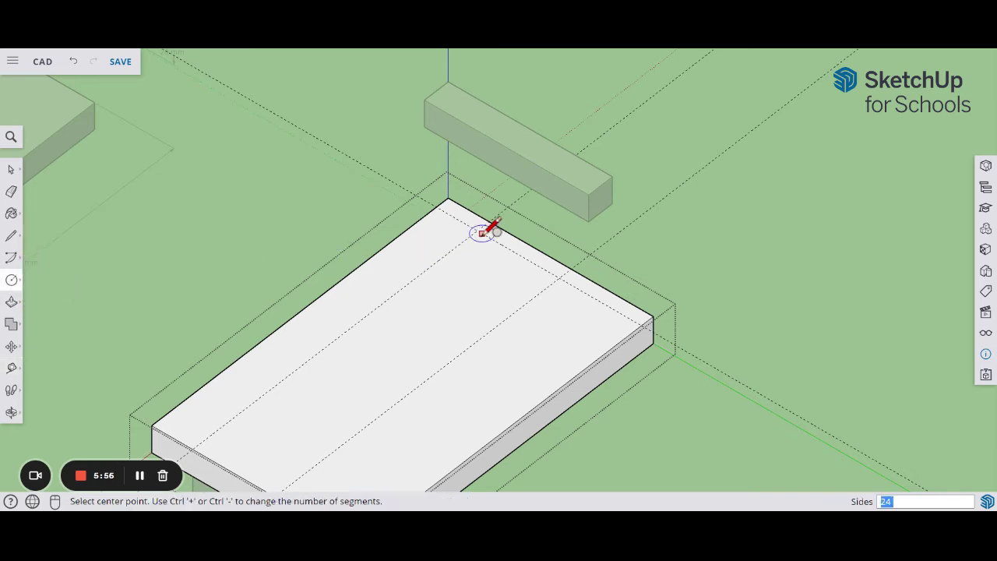
{"action": "scroll", "coordinate": [478, 230], "scroll_direction": "up", "scroll_amount": 4}
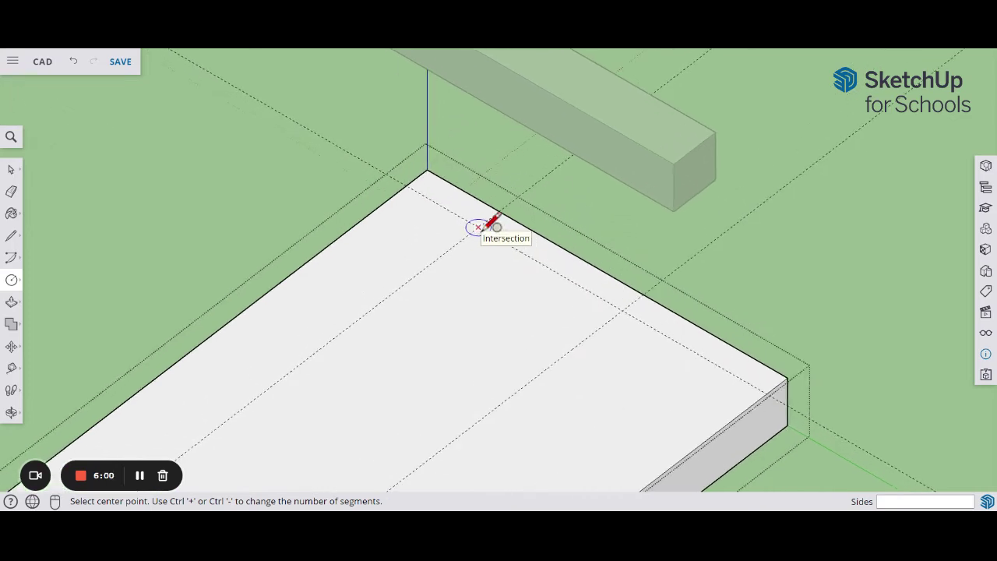
{"action": "left_click", "coordinate": [478, 227]}
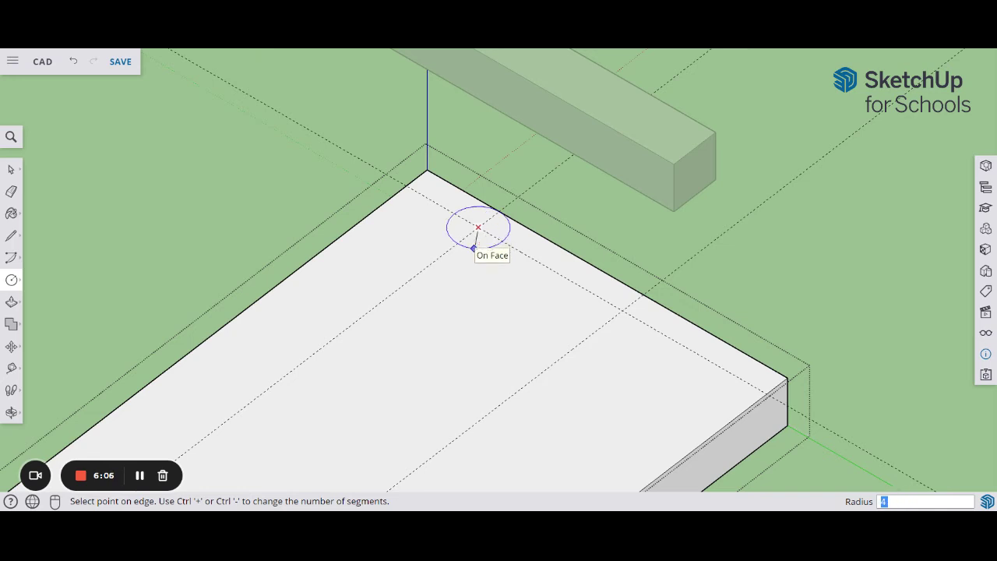
{"action": "left_click", "coordinate": [473, 248]}
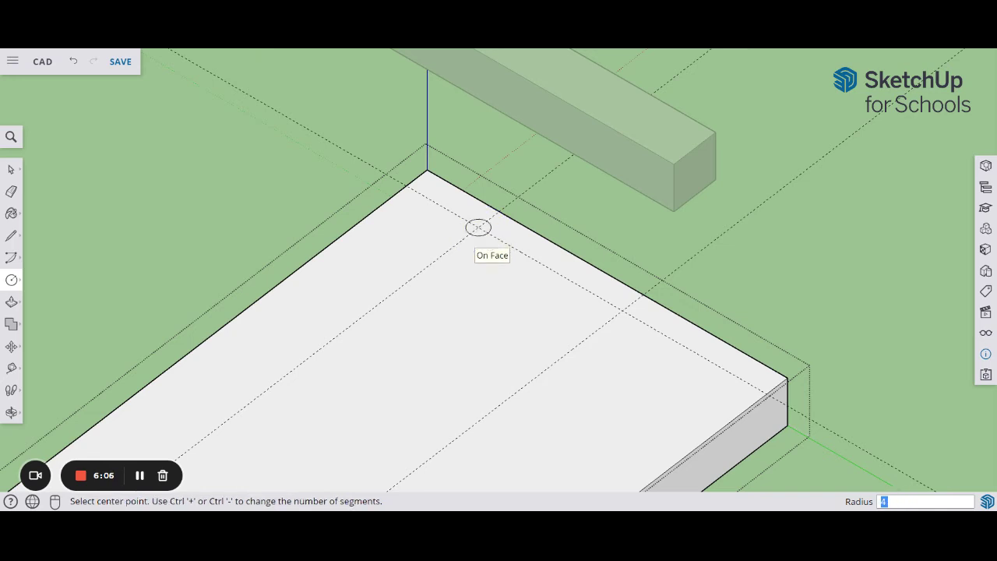
{"action": "left_click", "coordinate": [622, 310]}
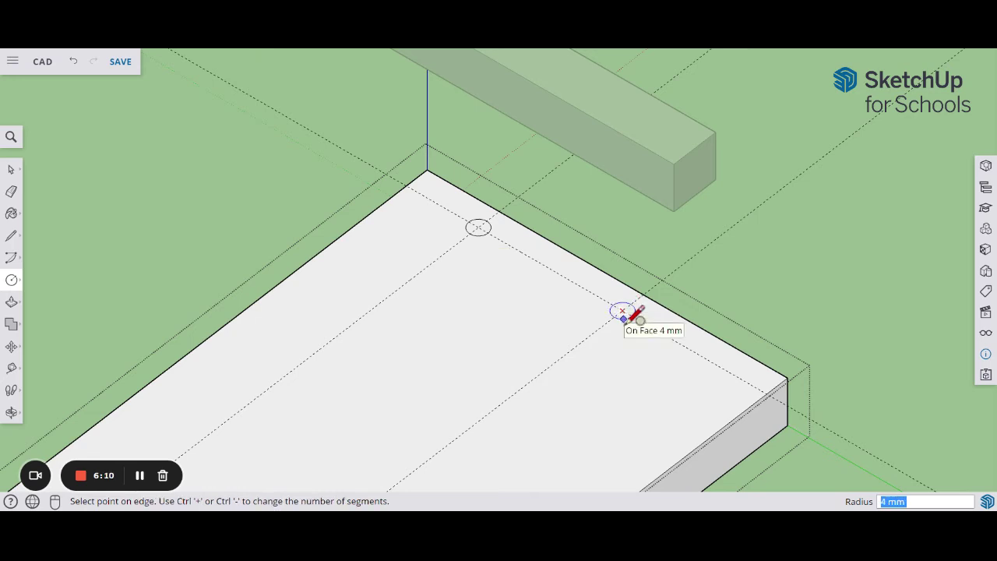
{"action": "left_click", "coordinate": [632, 316]}
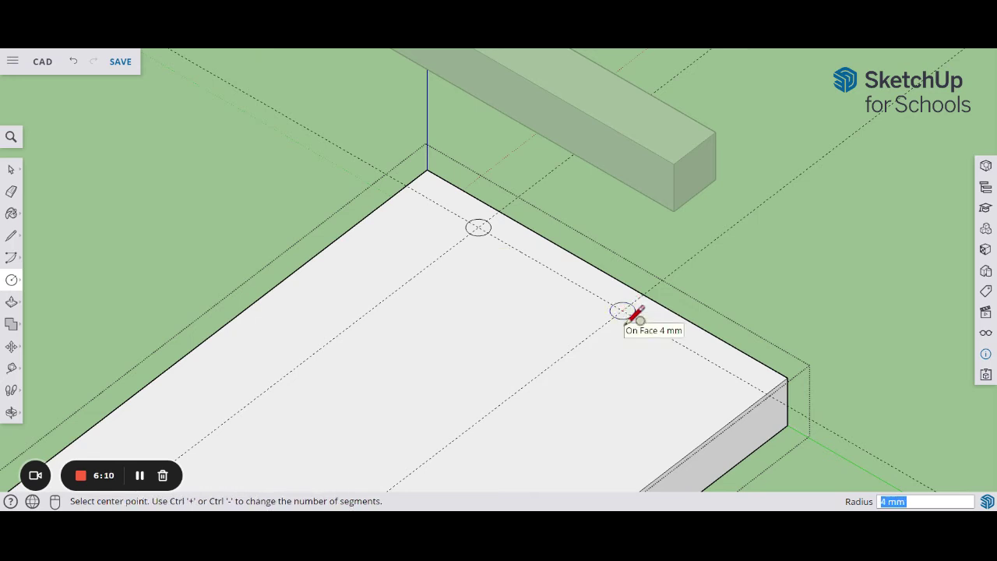
{"action": "left_click", "coordinate": [11, 169]}
{"action": "left_click", "coordinate": [167, 201]}
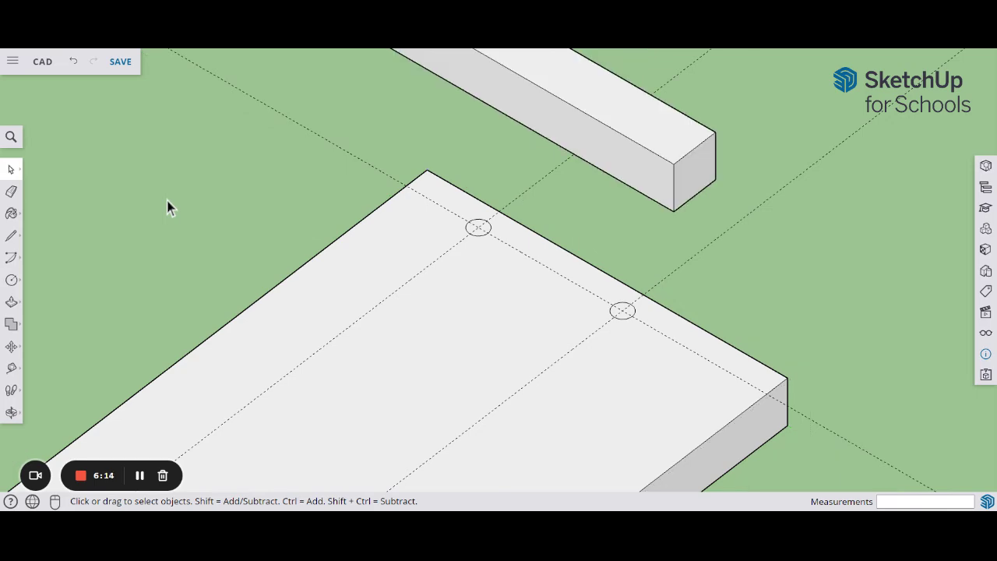
Inside the base group, push a circle 20 mm into the slab, then undo it.
{"action": "scroll", "coordinate": [396, 272], "scroll_direction": "down", "scroll_amount": 5}
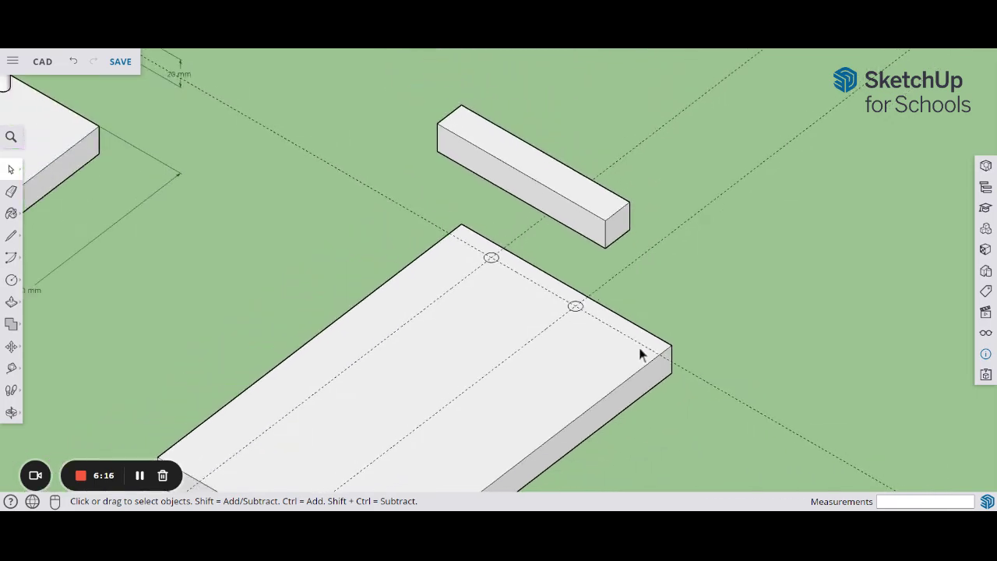
{"action": "scroll", "coordinate": [640, 355], "scroll_direction": "down", "scroll_amount": 2}
{"action": "middle_click_drag", "start_coordinate": [725, 379], "coordinate": [588, 377]}
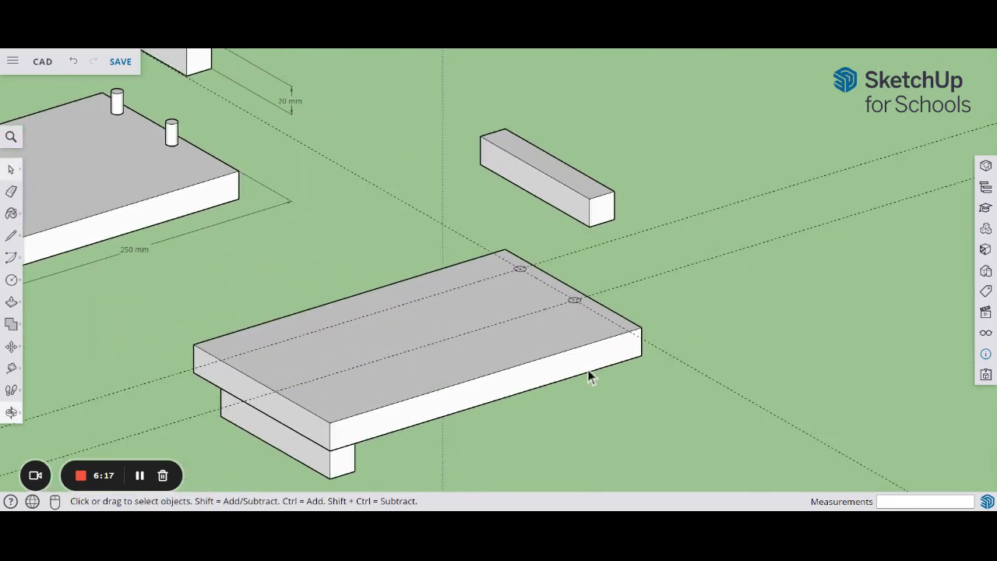
{"action": "double_click", "coordinate": [501, 350]}
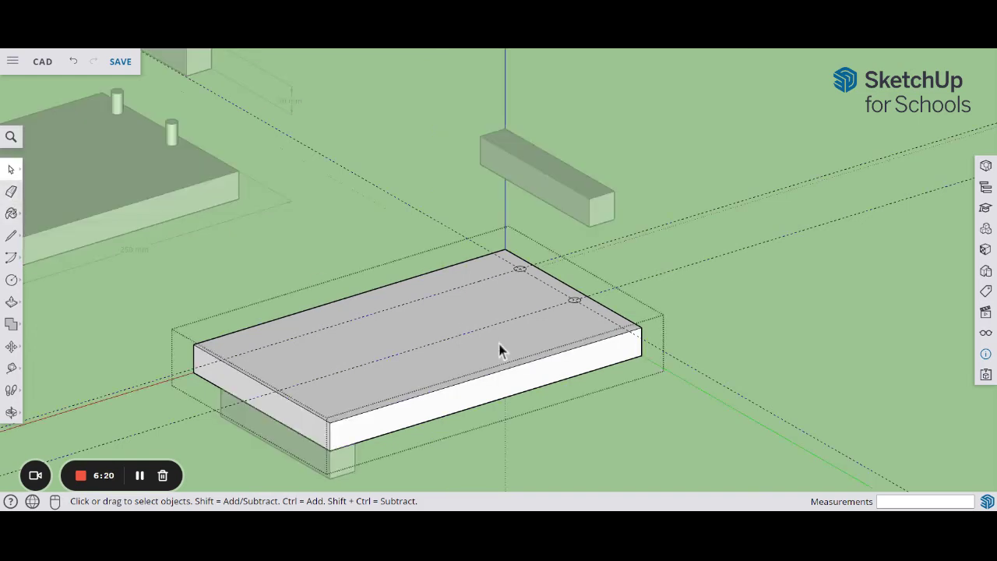
{"action": "scroll", "coordinate": [528, 300], "scroll_direction": "up", "scroll_amount": 6}
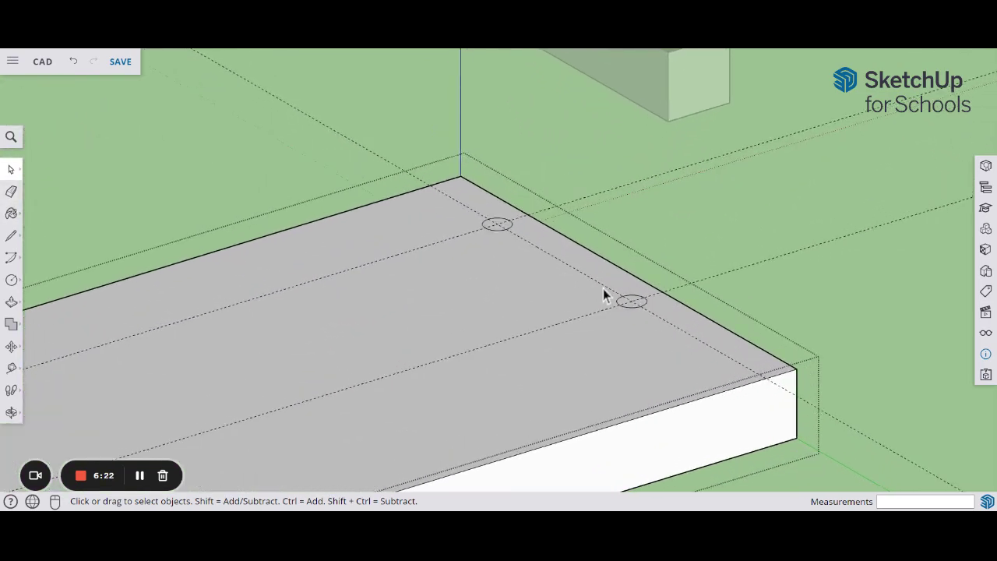
{"action": "left_click", "coordinate": [11, 302]}
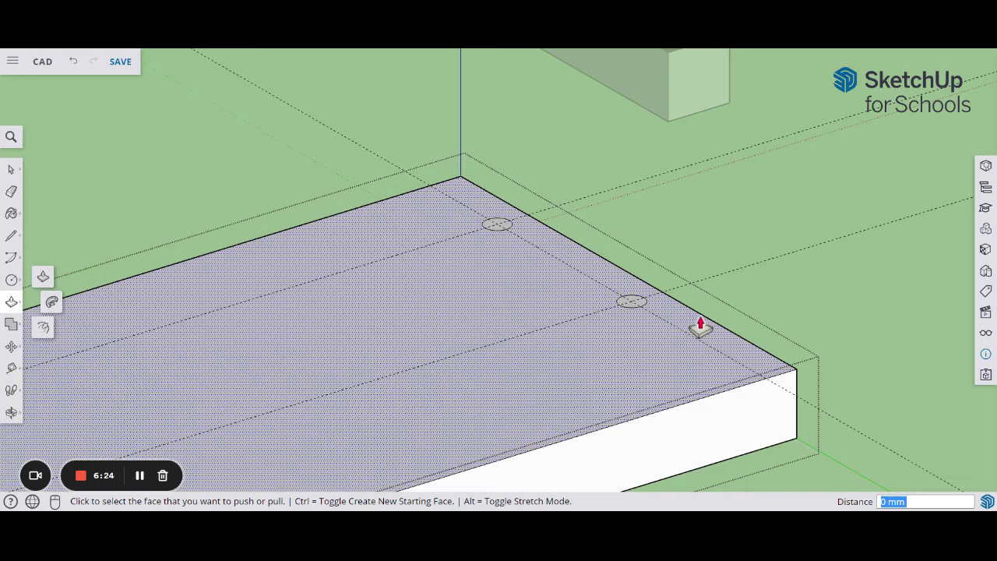
{"action": "left_click", "coordinate": [632, 308]}
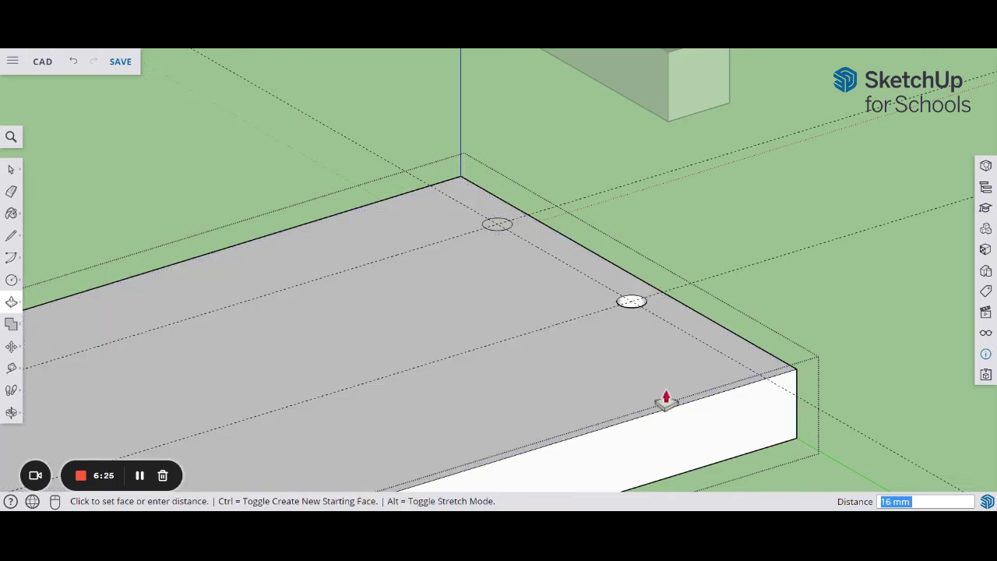
{"action": "left_click", "coordinate": [764, 459]}
{"action": "middle_click_drag", "start_coordinate": [678, 390], "coordinate": [626, 225]}
{"action": "key", "text": "ctrl+z"}
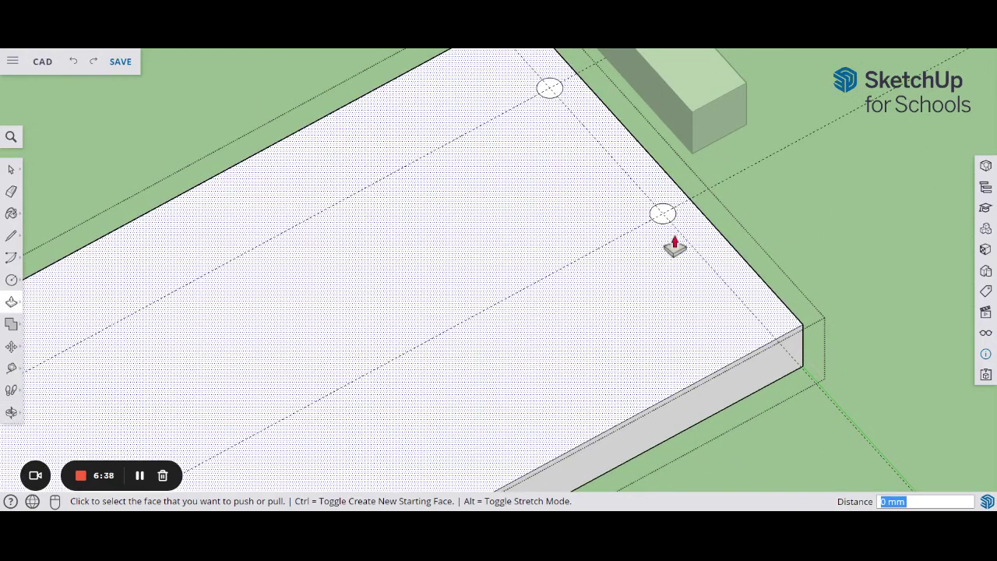
Push the near circle 15 mm into the slab to form a dowel hole.
{"action": "left_click", "coordinate": [665, 226]}
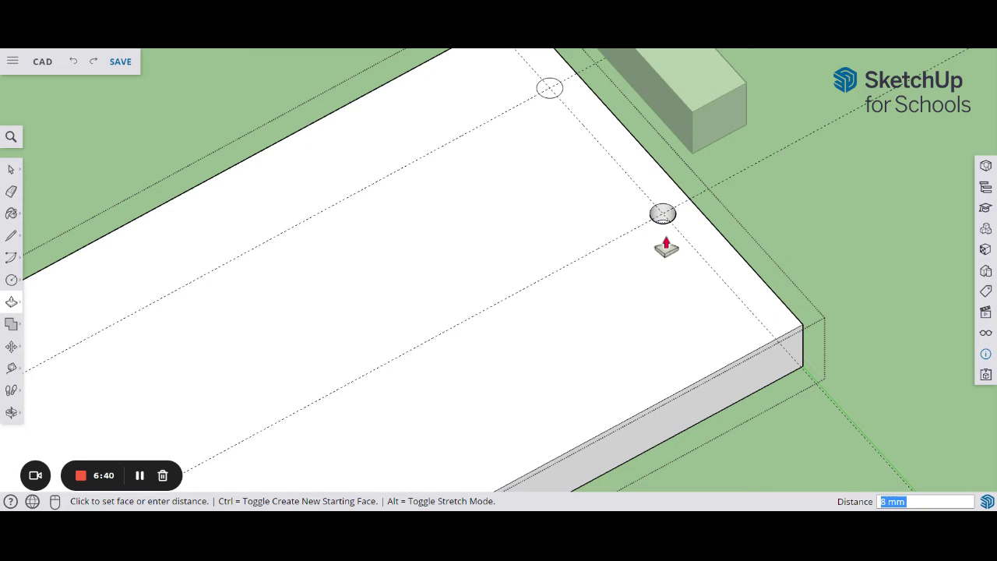
{"action": "left_click", "coordinate": [666, 248]}
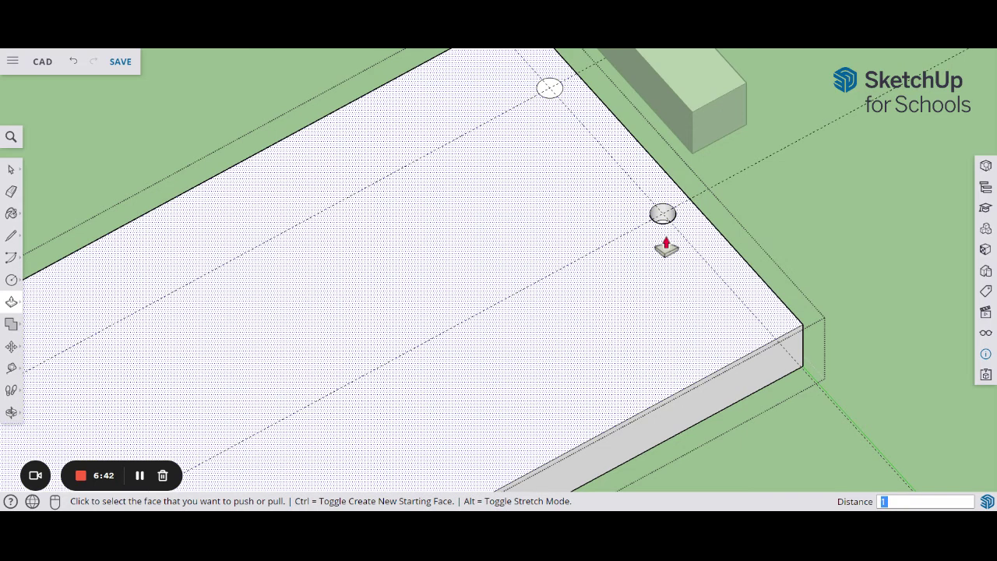
{"action": "type", "text": "15"}
{"action": "key", "text": "Return"}
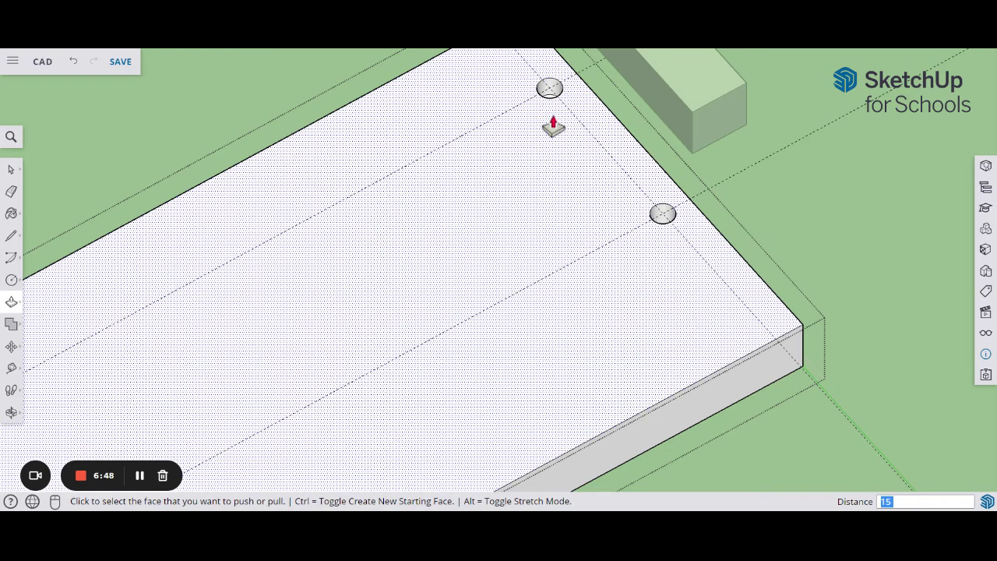
{"action": "middle_click_drag", "start_coordinate": [626, 205], "coordinate": [658, 204]}
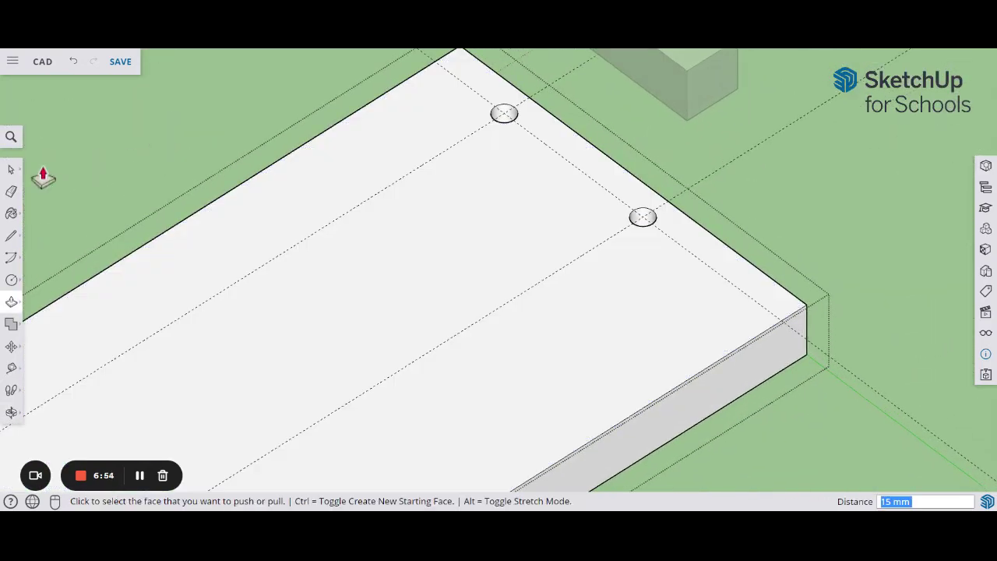
{"action": "left_click", "coordinate": [11, 170]}
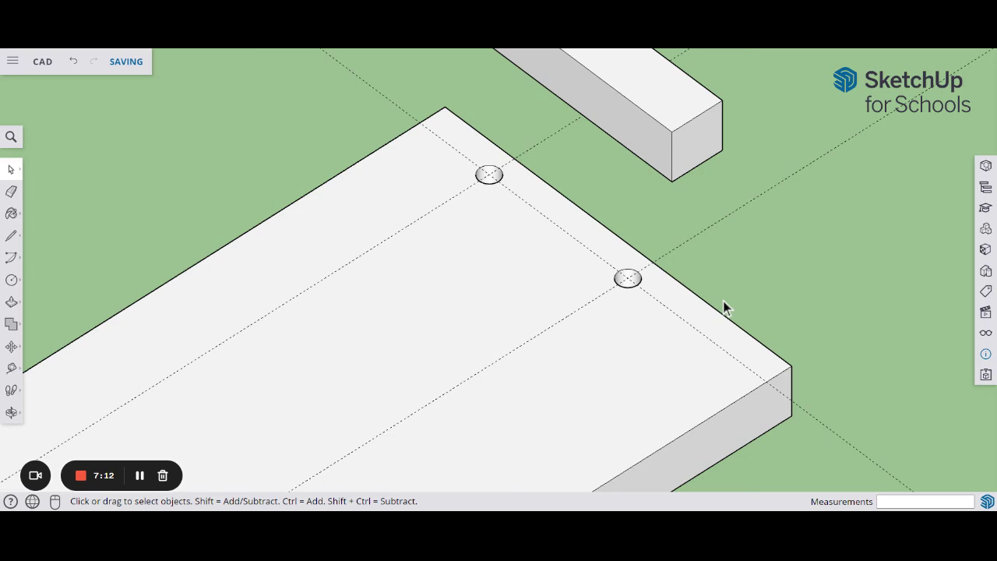
{"action": "middle_click_drag", "start_coordinate": [723, 303], "coordinate": [708, 285]}
{"action": "left_click", "coordinate": [11, 280]}
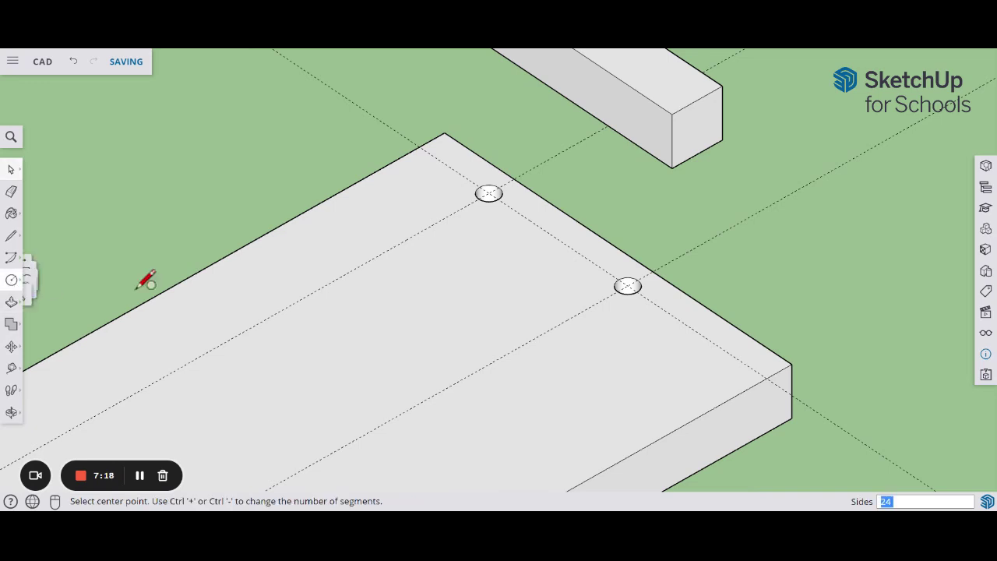
{"action": "left_click", "coordinate": [628, 286]}
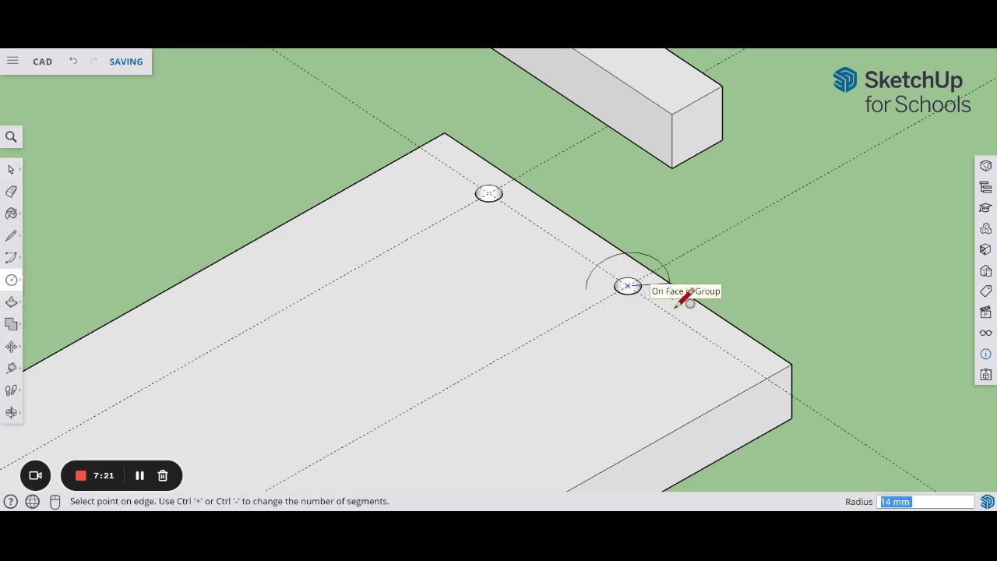
{"action": "key", "text": "Escape"}
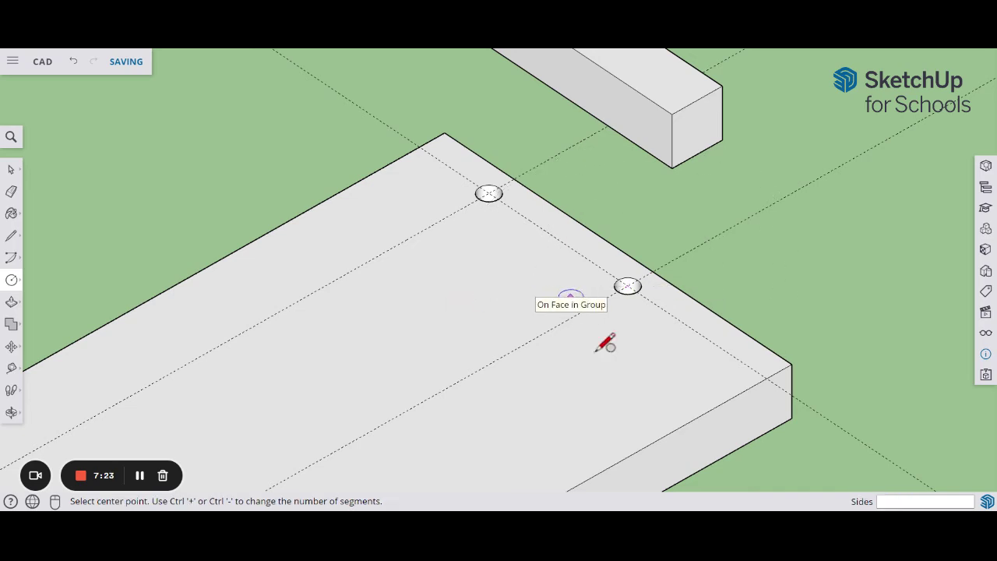
{"action": "scroll", "coordinate": [635, 318], "scroll_direction": "up", "scroll_amount": 3}
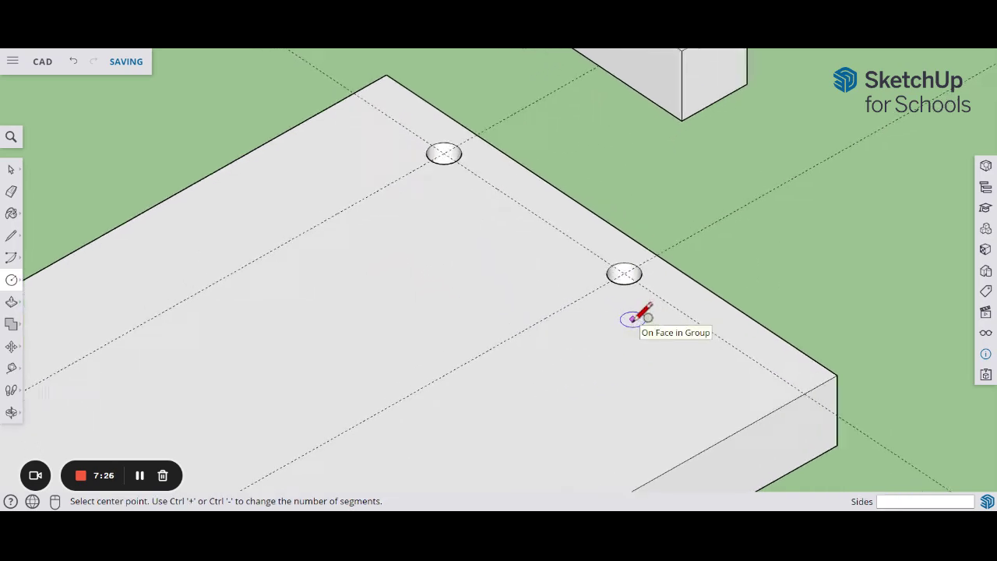
{"action": "scroll", "coordinate": [633, 318], "scroll_direction": "up", "scroll_amount": 2}
{"action": "key", "text": "Down"}
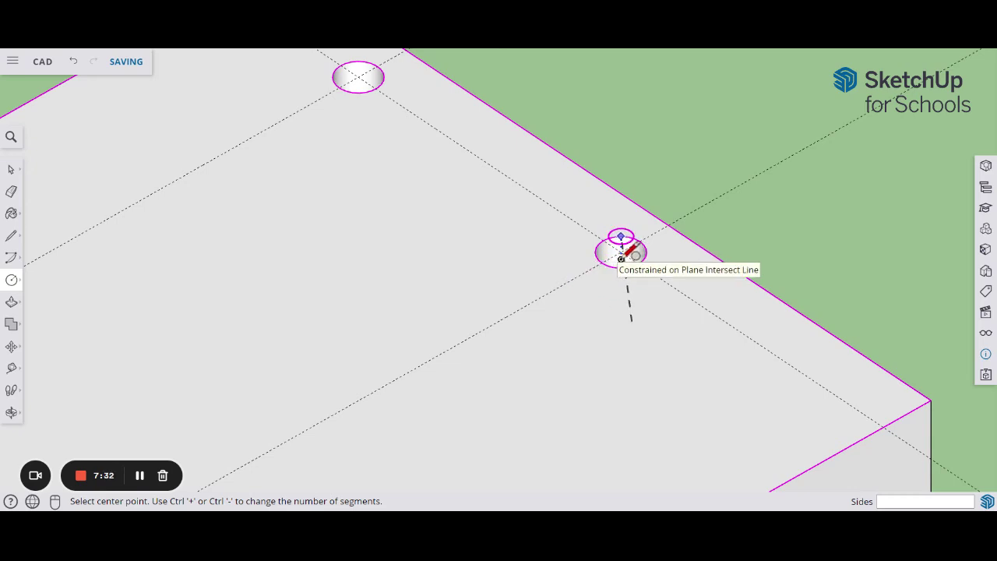
{"action": "scroll", "coordinate": [621, 255], "scroll_direction": "up", "scroll_amount": 1}
{"action": "scroll", "coordinate": [621, 255], "scroll_direction": "up", "scroll_amount": 2}
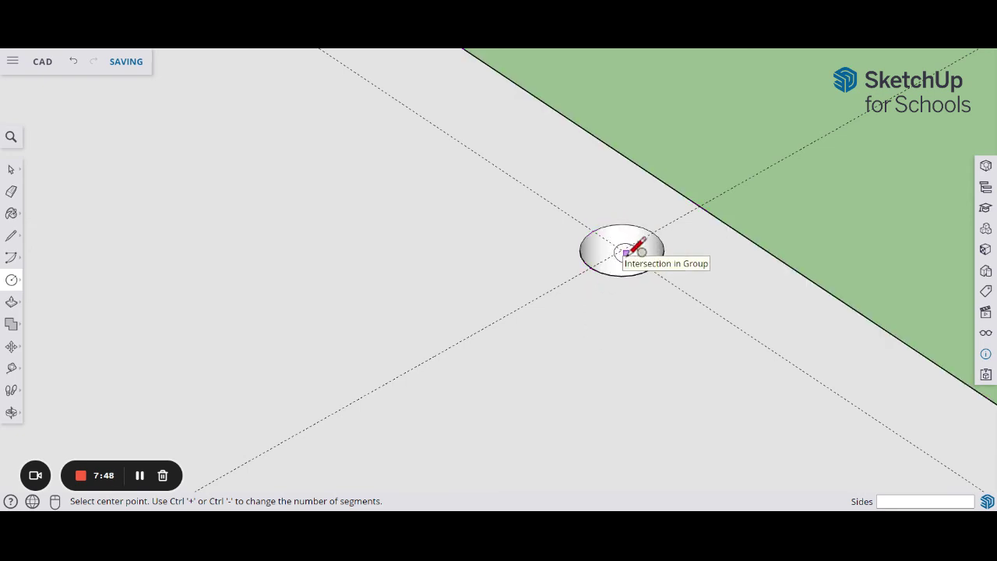
{"action": "scroll", "coordinate": [682, 226], "scroll_direction": "up", "scroll_amount": 1}
{"action": "scroll", "coordinate": [671, 248], "scroll_direction": "down", "scroll_amount": 2}
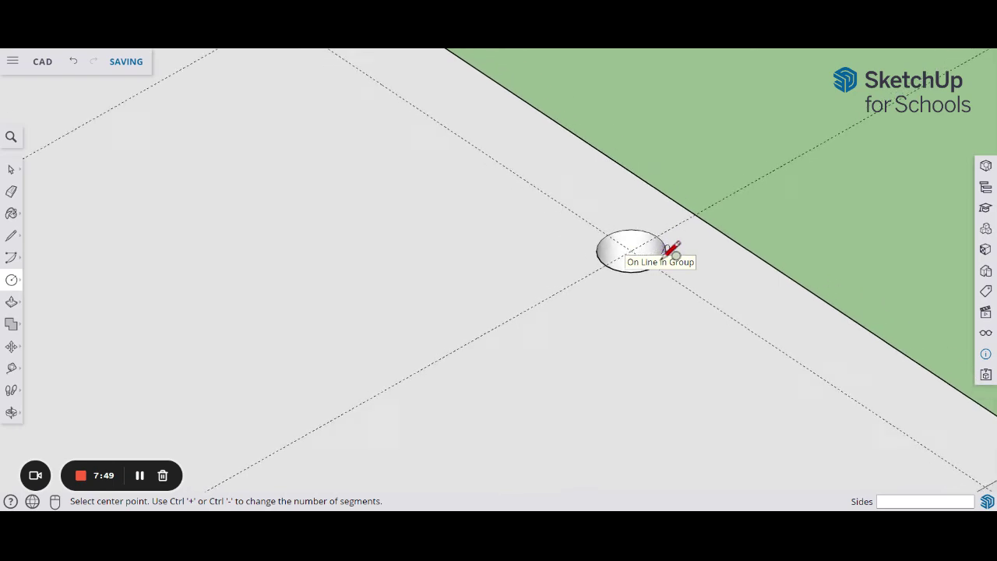
{"action": "scroll", "coordinate": [669, 251], "scroll_direction": "down", "scroll_amount": 3}
{"action": "middle_click_drag", "start_coordinate": [652, 269], "coordinate": [615, 273]}
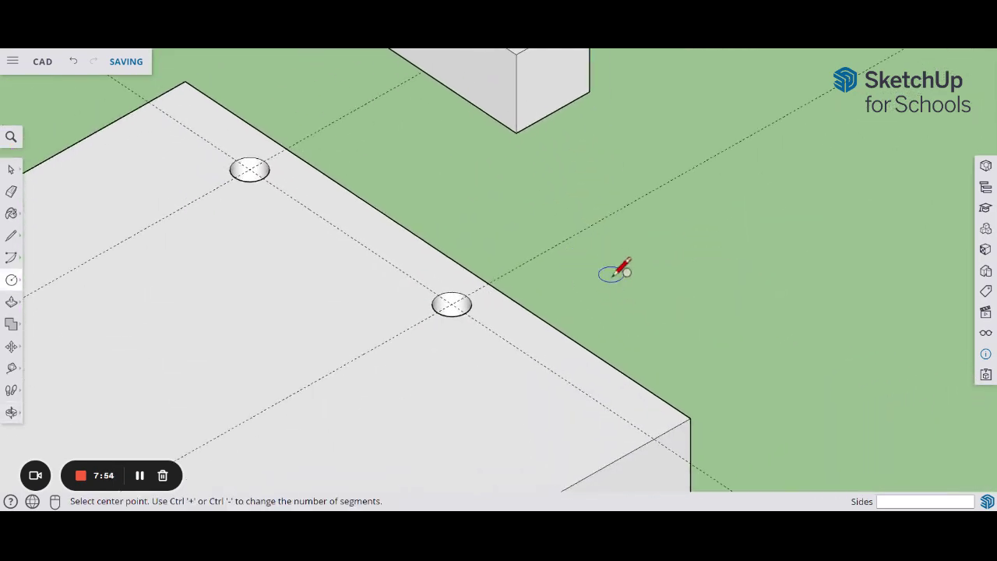
Draw a 4 mm radius circle beside the slab and pull it up 30 mm into a cylinder.
{"action": "left_click", "coordinate": [613, 274]}
{"action": "left_click", "coordinate": [628, 270]}
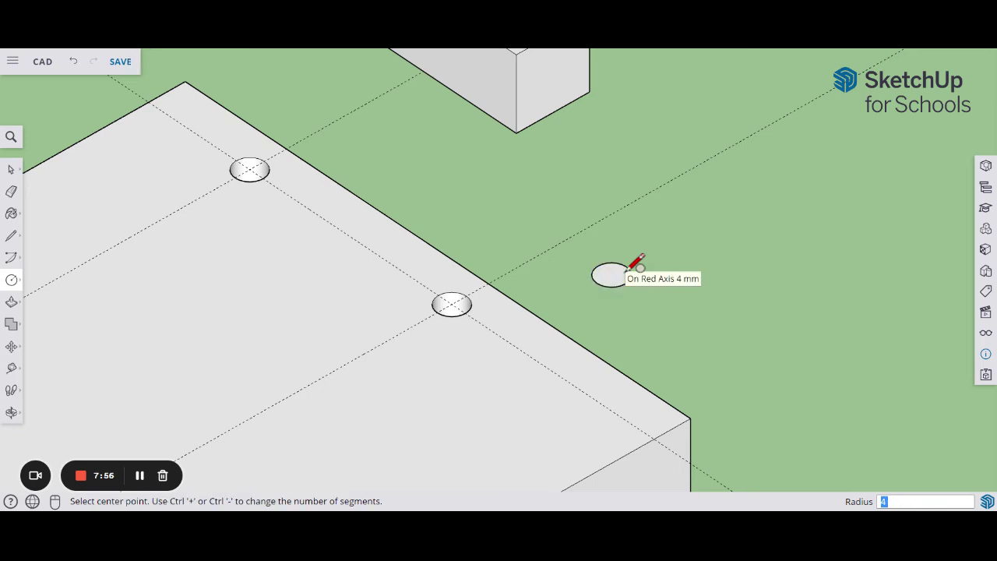
{"action": "type", "text": "4"}
{"action": "key", "text": "Return"}
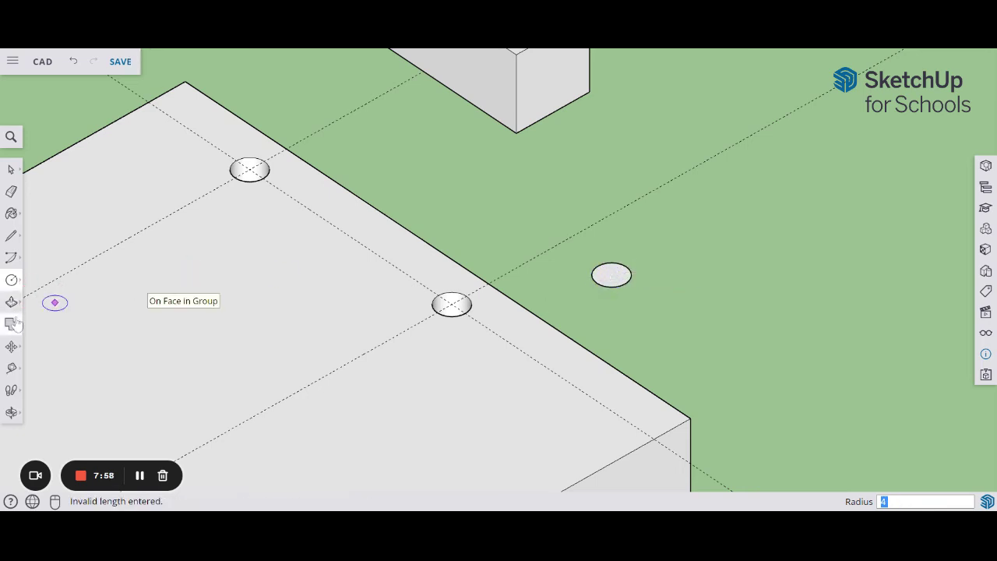
{"action": "left_click", "coordinate": [11, 301]}
{"action": "left_click_drag", "start_coordinate": [621, 281], "coordinate": [615, 206]}
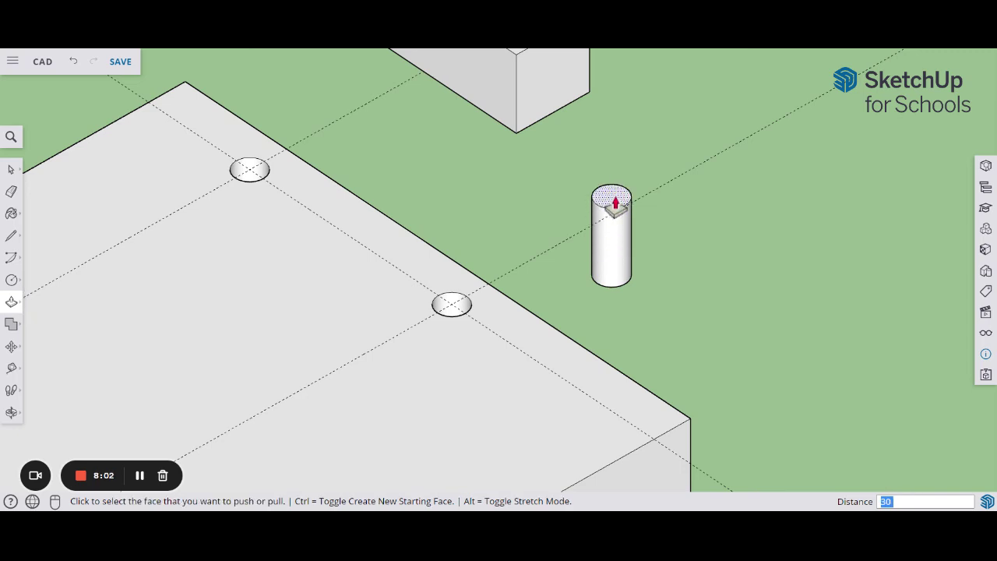
{"action": "key", "text": "Return"}
Select the whole cylinder and make it a group.
{"action": "left_click", "coordinate": [11, 169]}
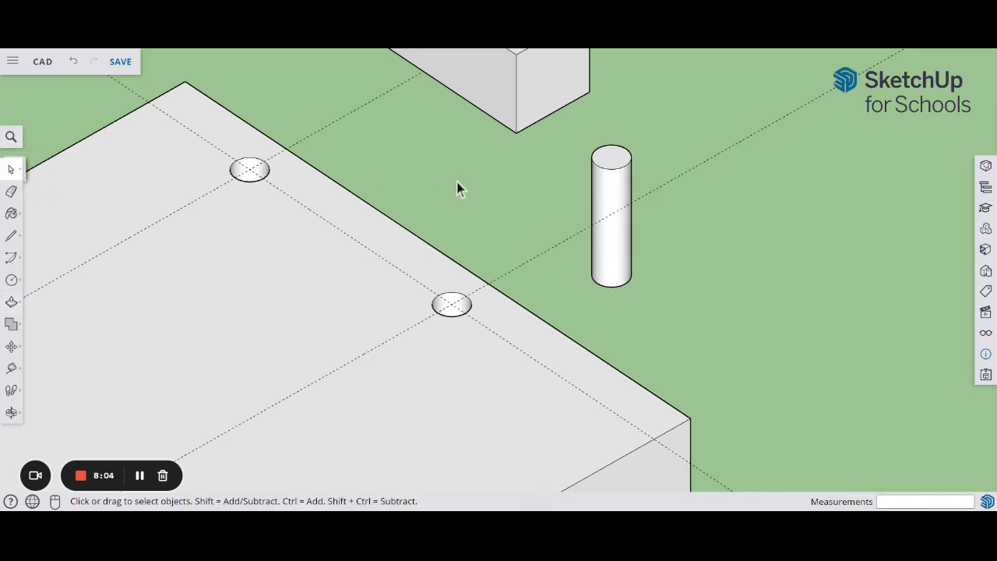
{"action": "triple_click", "coordinate": [621, 198]}
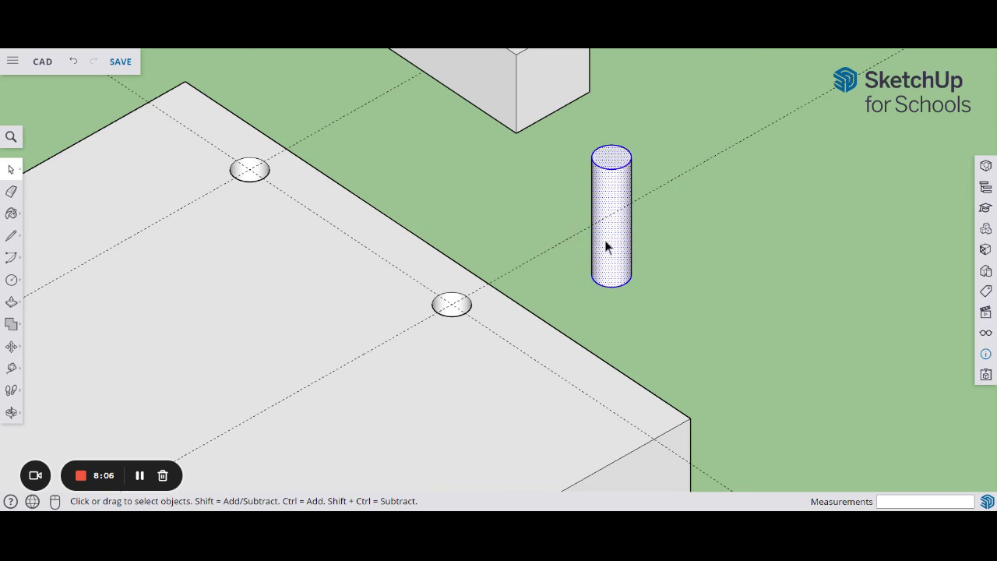
{"action": "right_click", "coordinate": [607, 246]}
{"action": "left_click", "coordinate": [649, 278]}
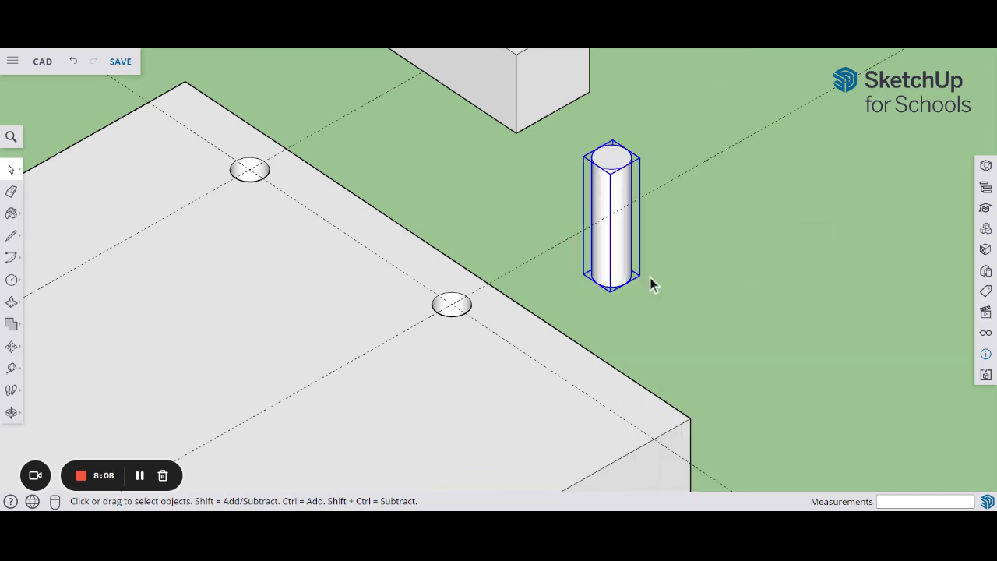
{"action": "left_click", "coordinate": [650, 280]}
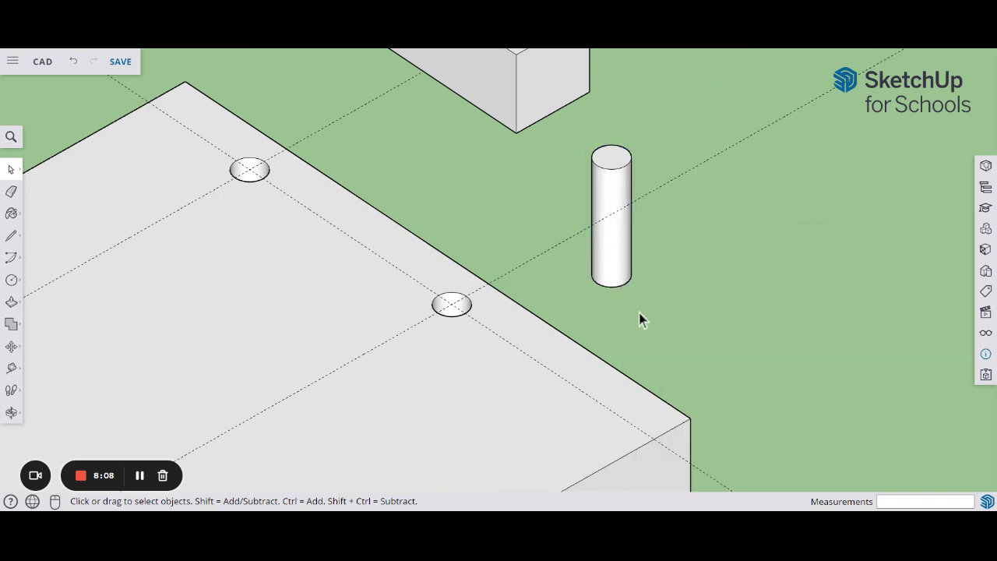
Set the dowel at the near hole and lower the slab 14 mm beneath it.
{"action": "left_click", "coordinate": [13, 348]}
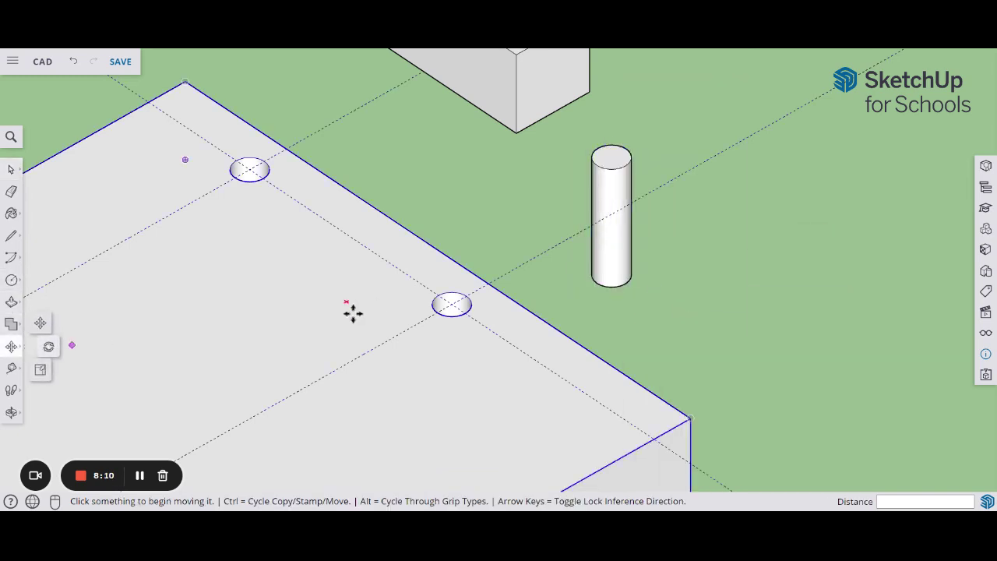
{"action": "left_click", "coordinate": [628, 285]}
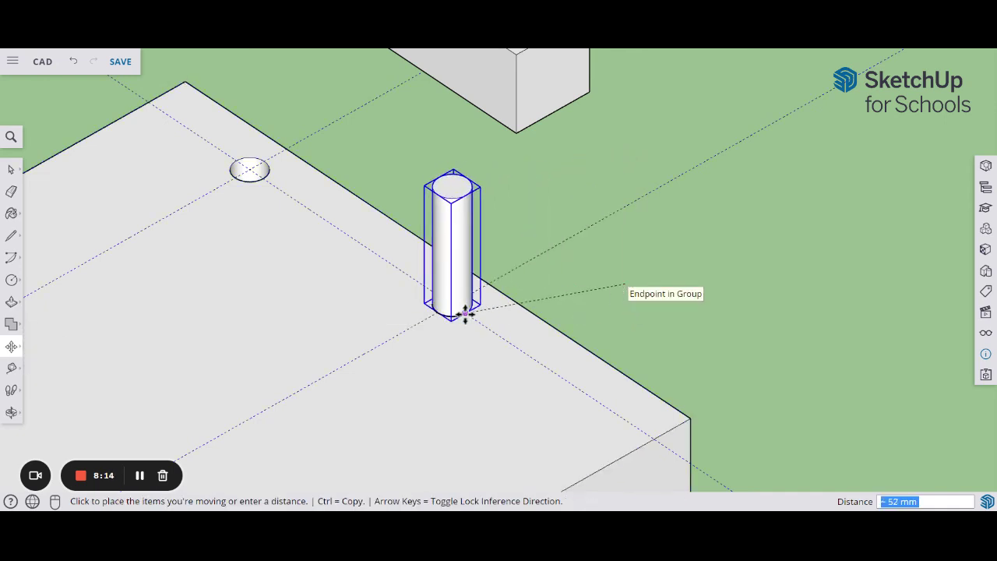
{"action": "left_click", "coordinate": [465, 314]}
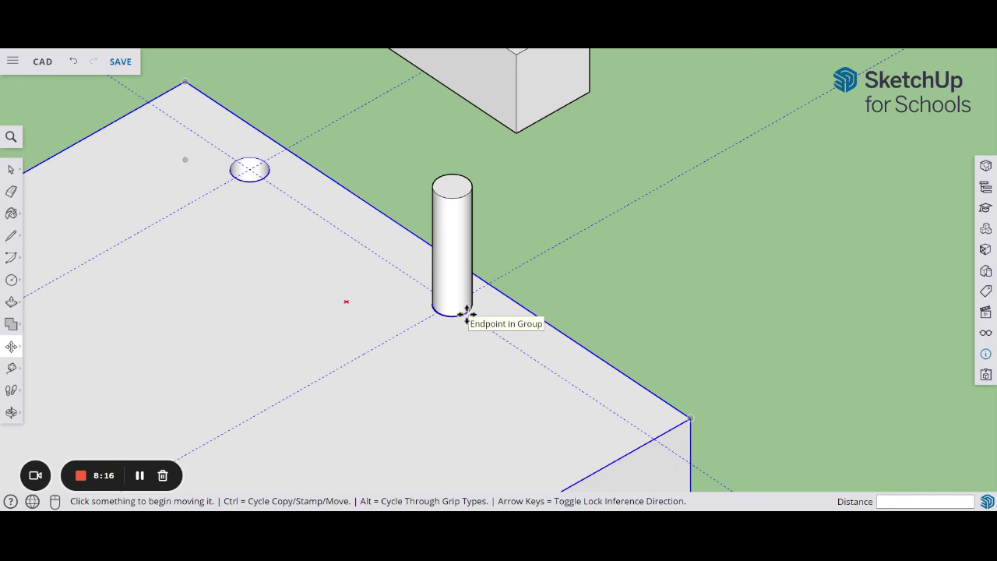
{"action": "left_click", "coordinate": [465, 313]}
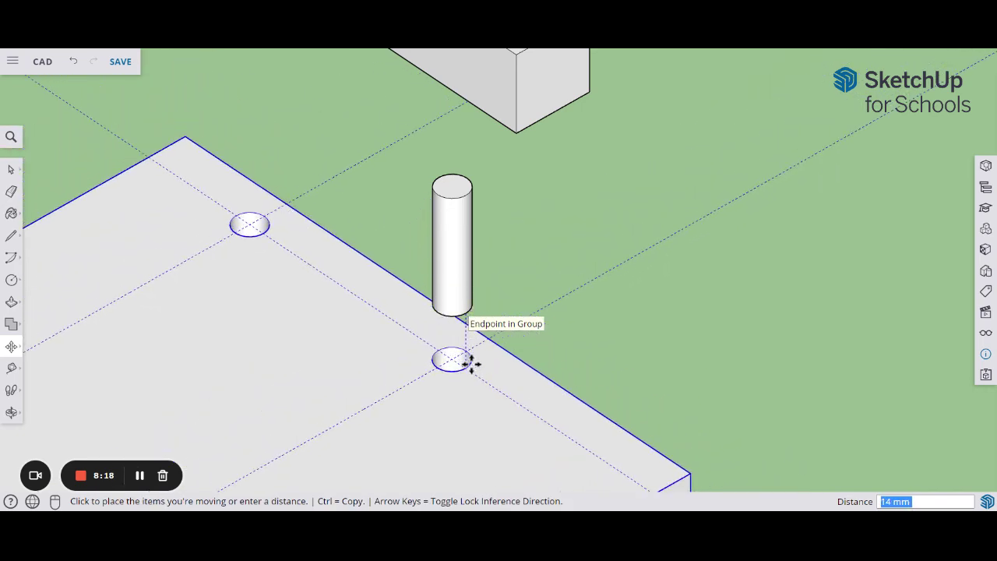
{"action": "left_click", "coordinate": [468, 358]}
Copy the dowel onto the left hole and raise the copy above it.
{"action": "left_click", "coordinate": [11, 169]}
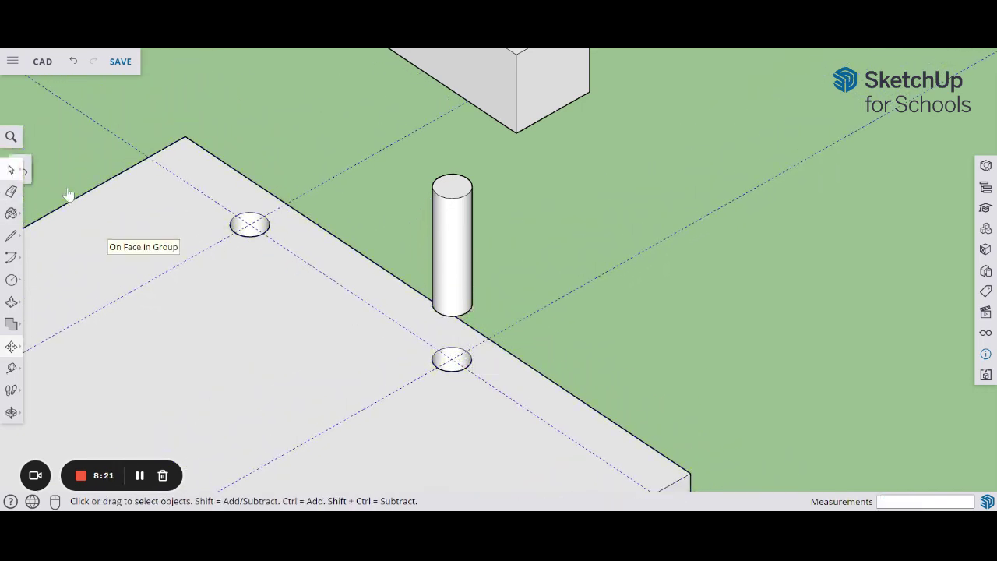
{"action": "left_click", "coordinate": [442, 264]}
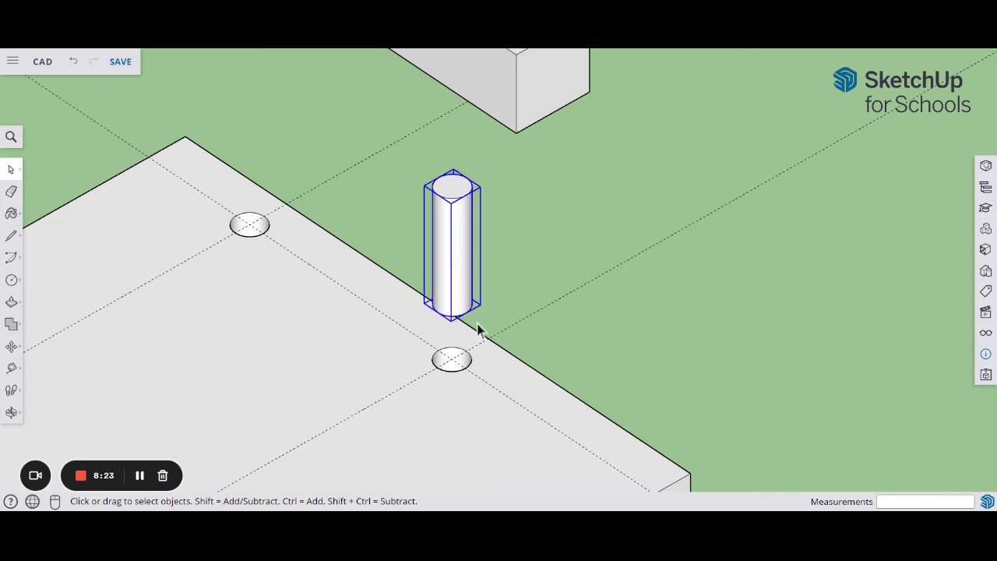
{"action": "left_click", "coordinate": [11, 350]}
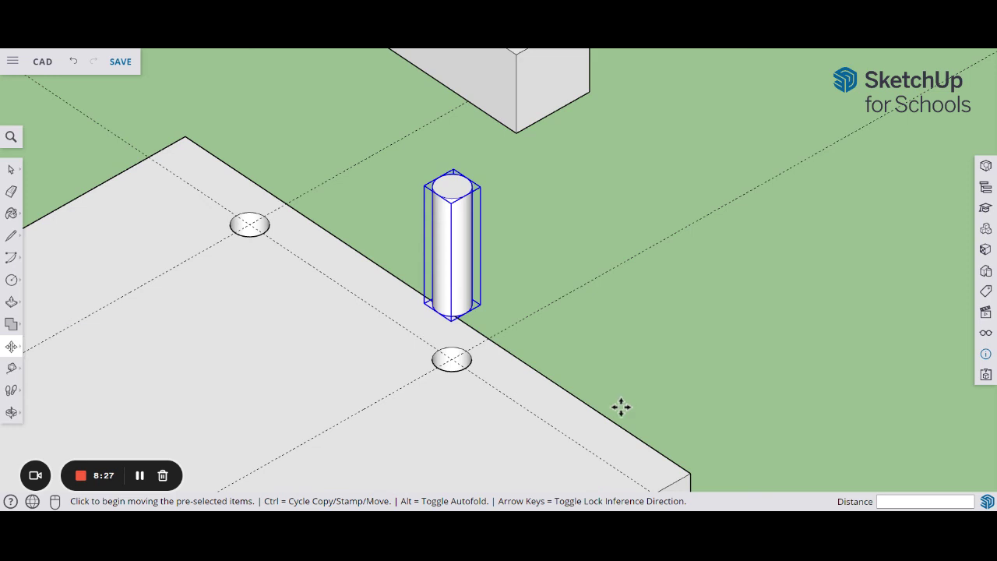
{"action": "key", "text": "ctrl"}
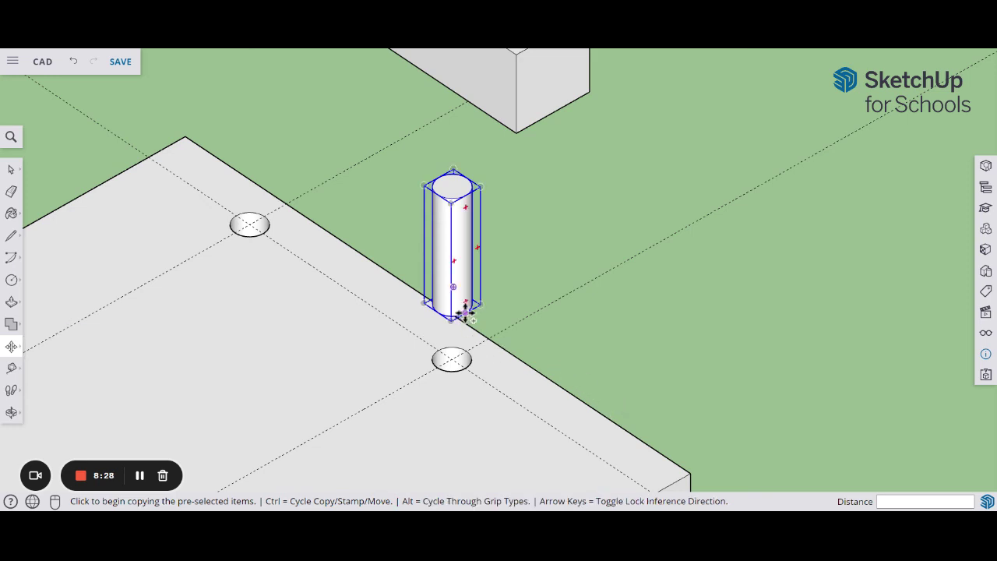
{"action": "left_click", "coordinate": [465, 313]}
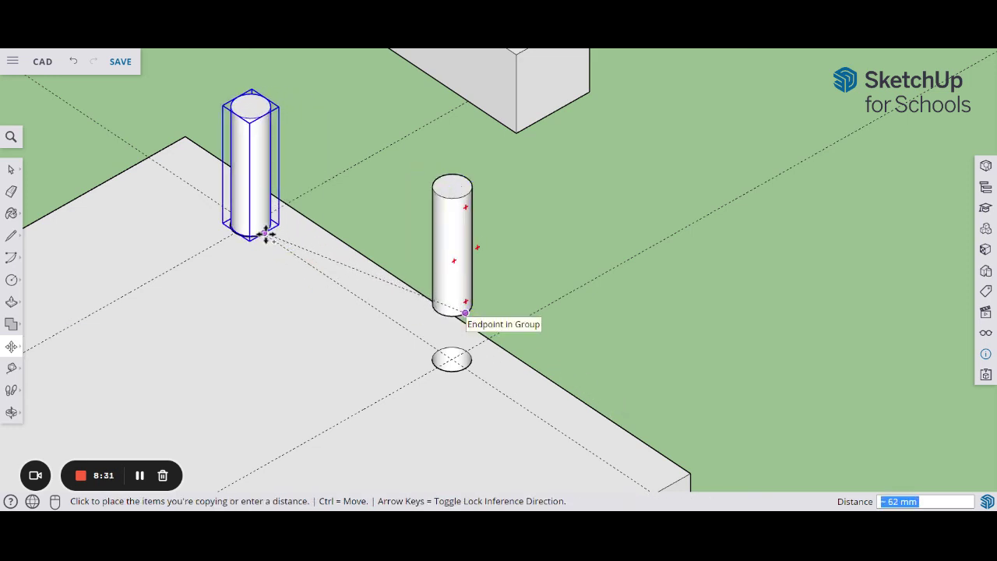
{"action": "left_click", "coordinate": [264, 233]}
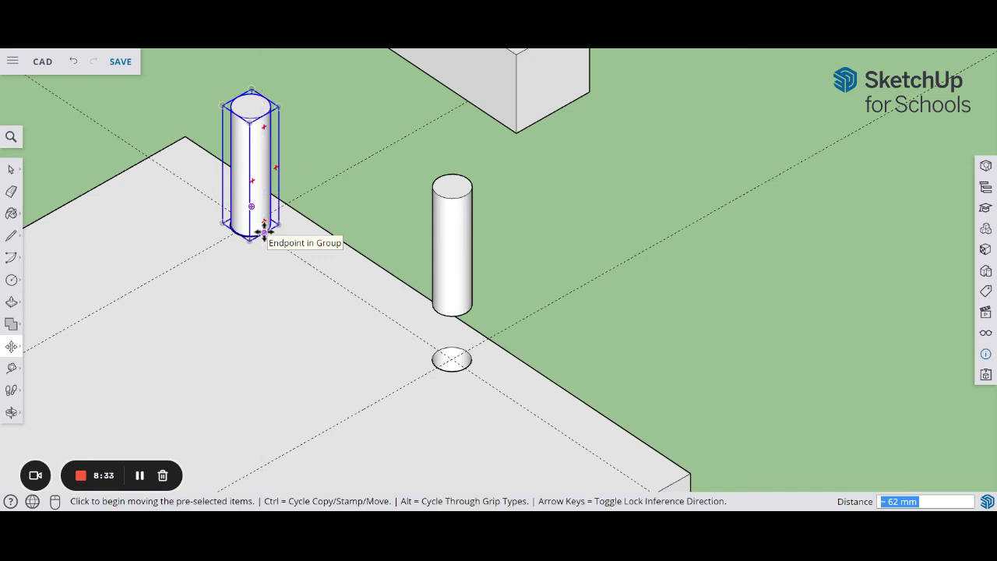
{"action": "left_click", "coordinate": [264, 231]}
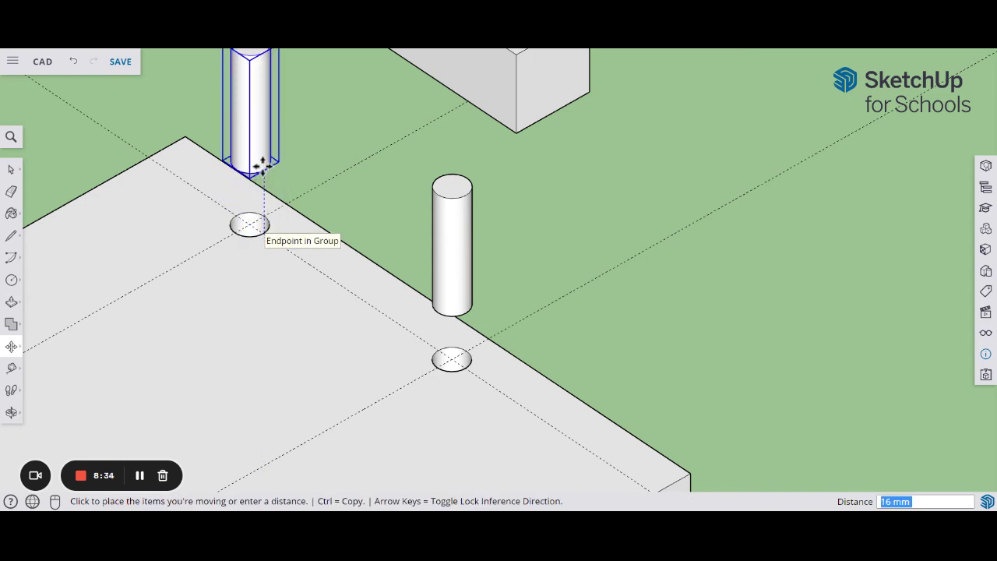
{"action": "left_click", "coordinate": [264, 161]}
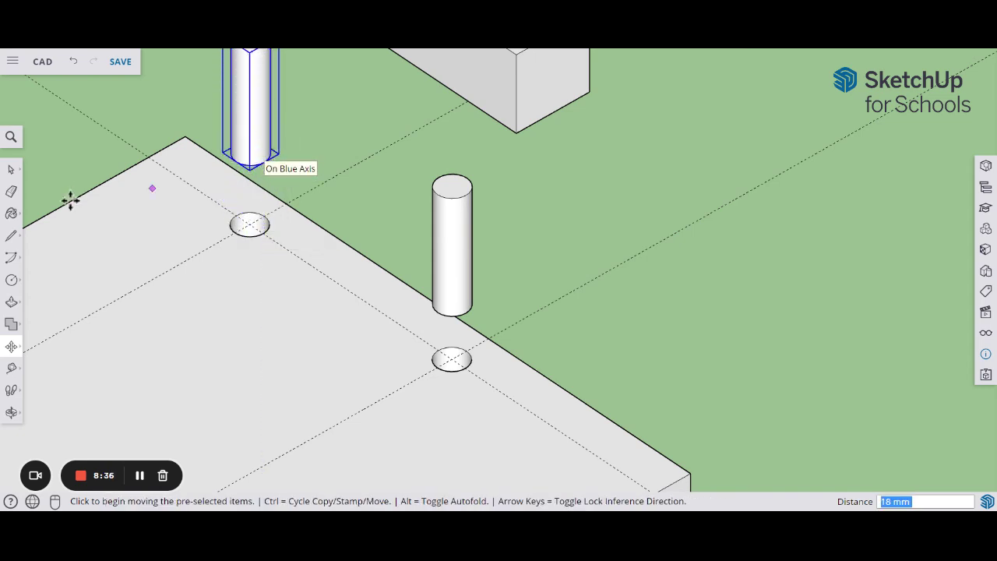
{"action": "left_click", "coordinate": [11, 169]}
Orbit beneath the model to view the slab's underside and select the stop block.
{"action": "left_click", "coordinate": [612, 235]}
{"action": "key", "text": "o"}
{"action": "left_click_drag", "start_coordinate": [601, 226], "coordinate": [584, 165]}
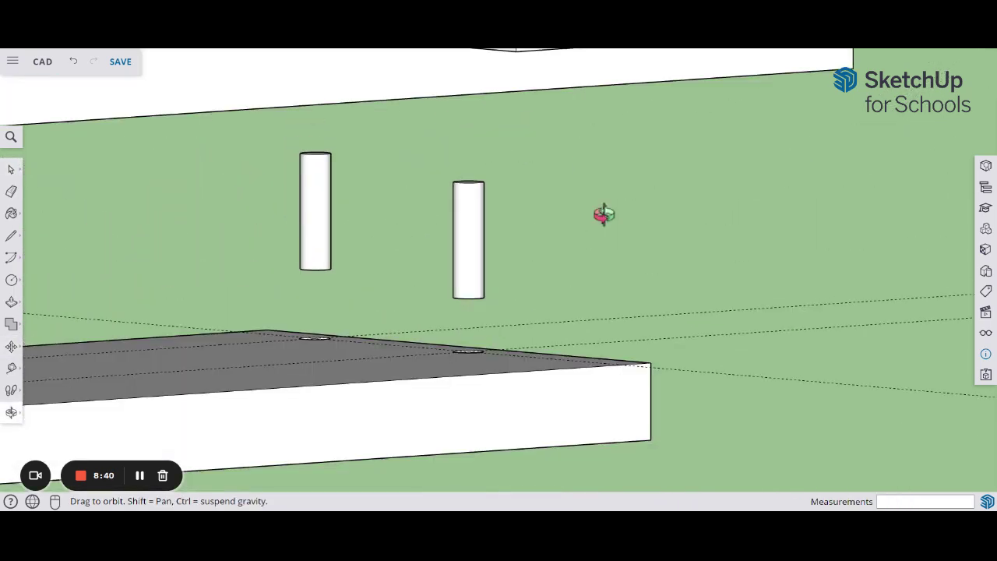
{"action": "left_click_drag", "start_coordinate": [600, 214], "coordinate": [593, 432]}
{"action": "key", "text": "space"}
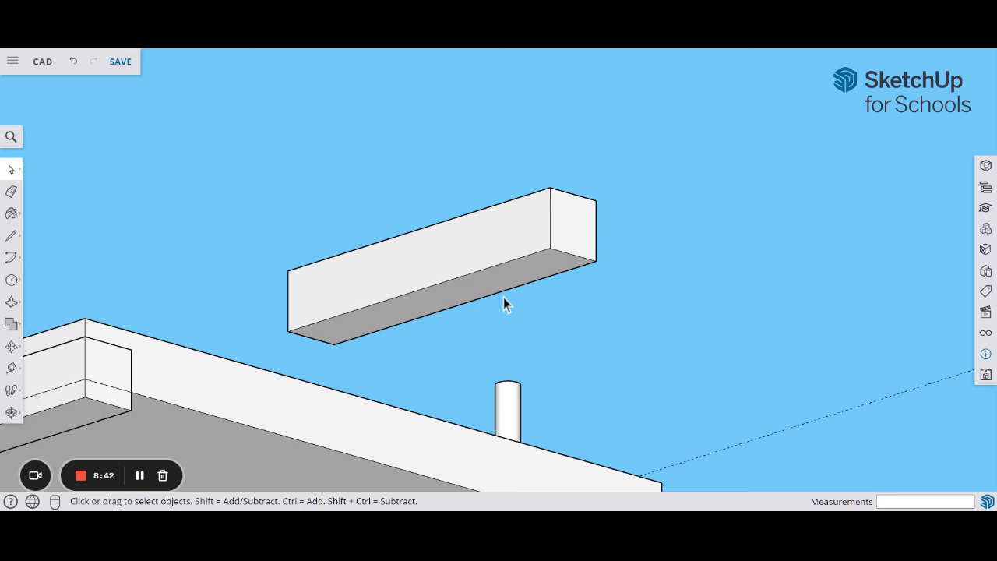
{"action": "key", "text": "o"}
{"action": "left_click_drag", "start_coordinate": [541, 327], "coordinate": [708, 94]}
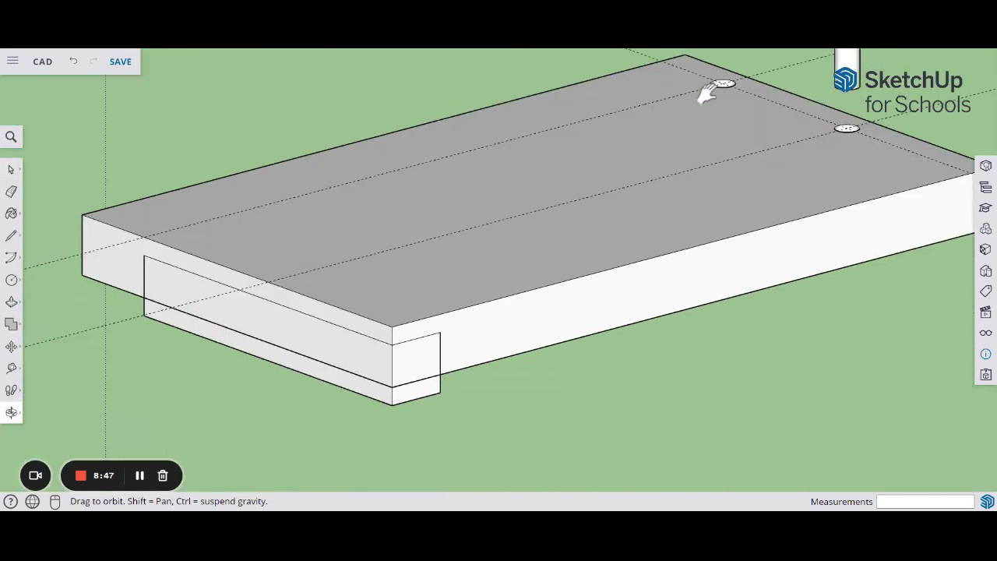
{"action": "key", "text": "space"}
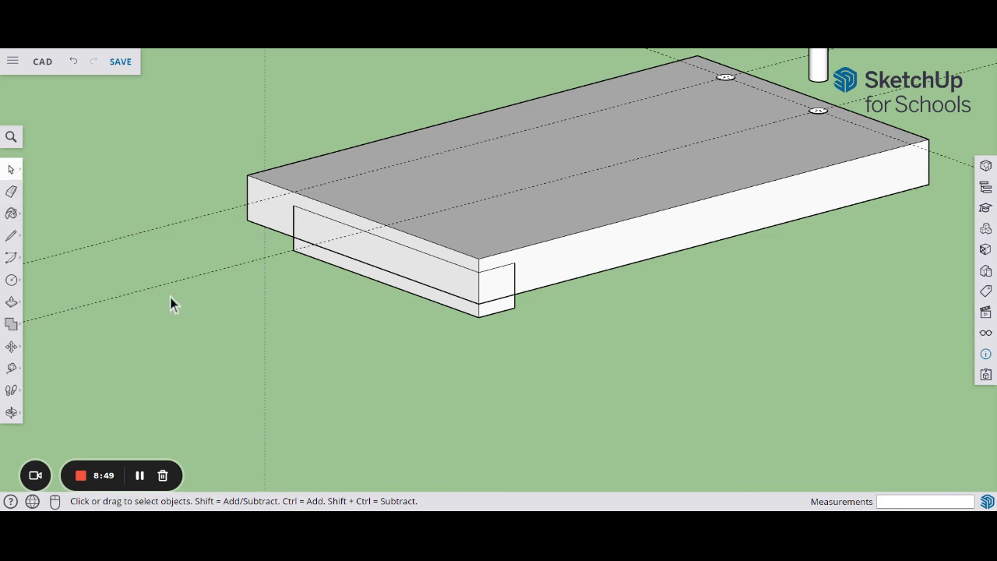
{"action": "left_click", "coordinate": [479, 314]}
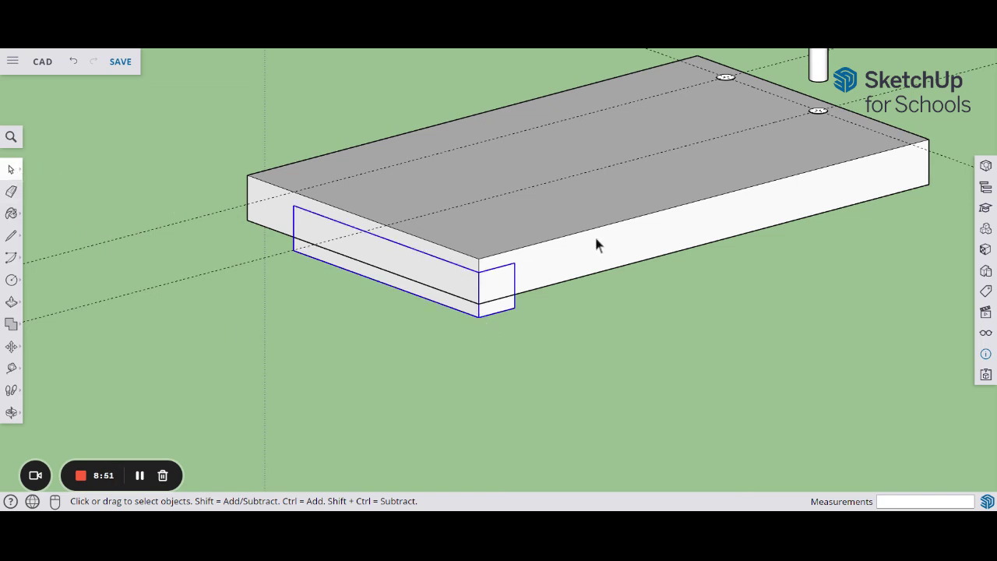
Move the stop block down below the slab's front edge, then reframe the whole model.
{"action": "left_click", "coordinate": [12, 347]}
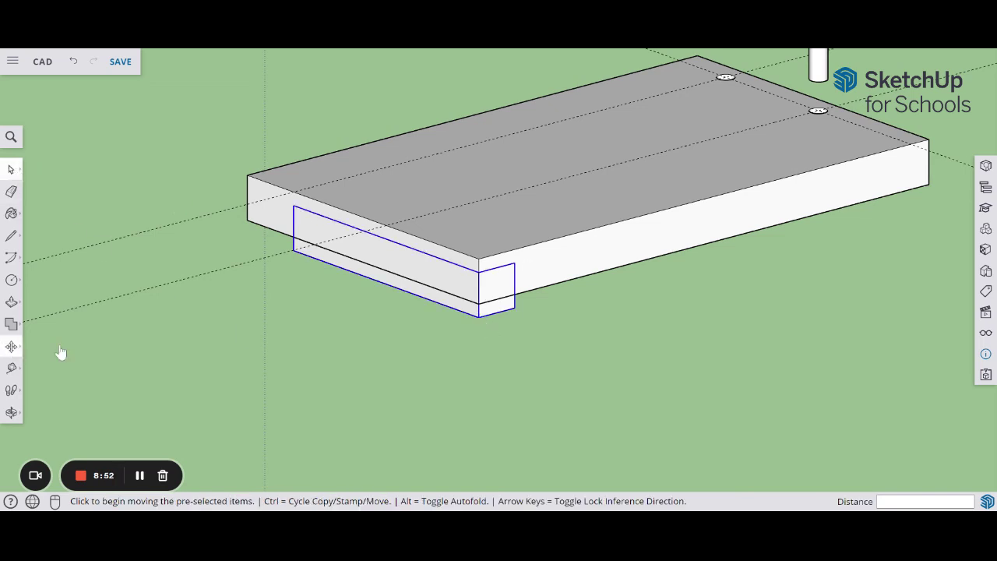
{"action": "left_click", "coordinate": [479, 273]}
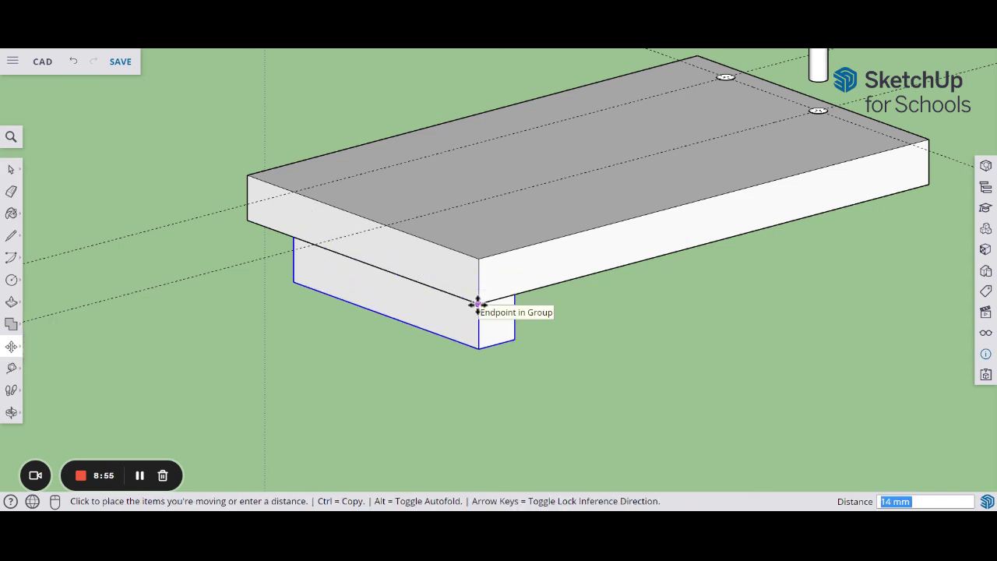
{"action": "left_click", "coordinate": [478, 304]}
{"action": "left_click", "coordinate": [10, 170]}
{"action": "left_click", "coordinate": [195, 168]}
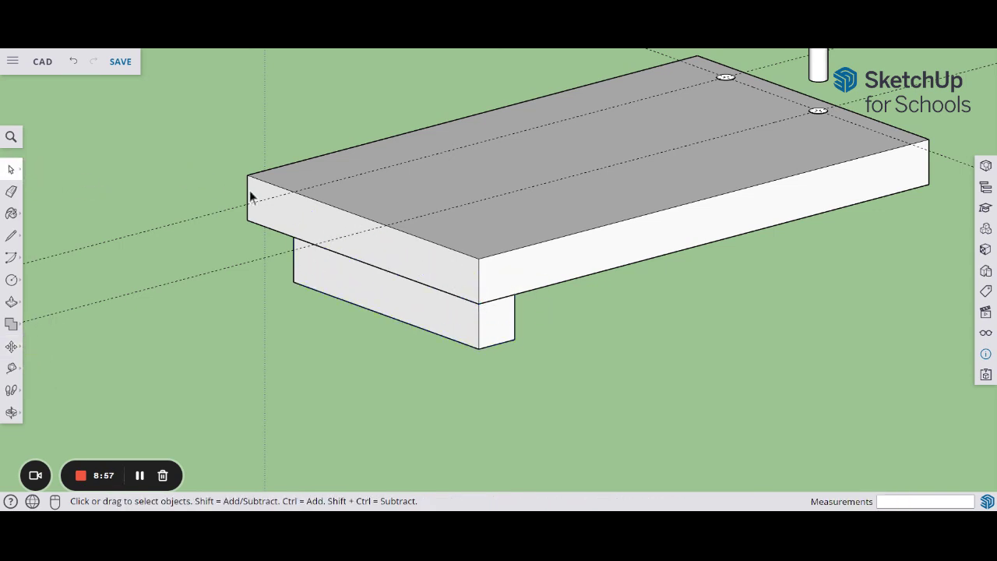
{"action": "middle_click_drag", "start_coordinate": [249, 194], "coordinate": [523, 359]}
{"action": "scroll", "coordinate": [499, 284], "scroll_direction": "down", "scroll_amount": 3}
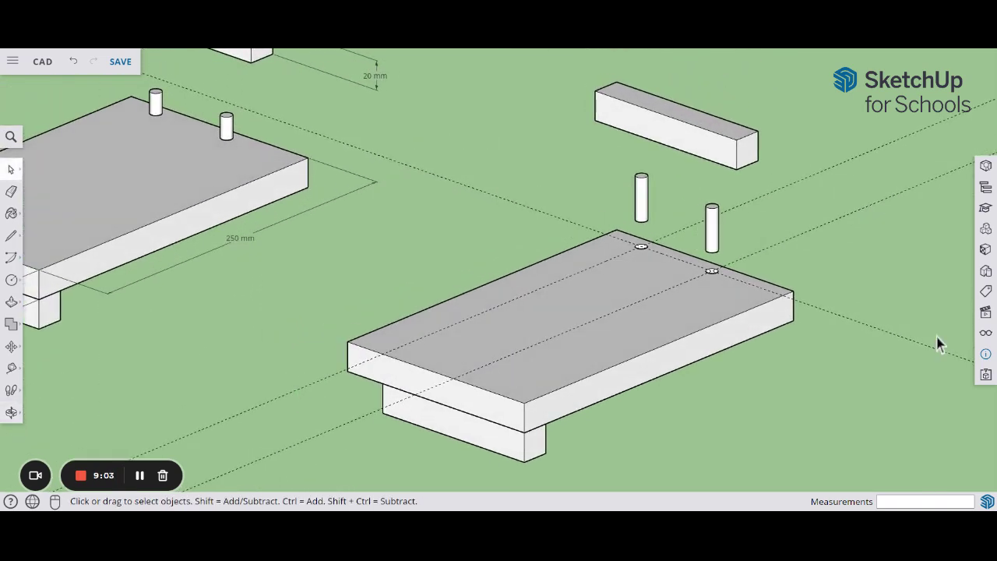
Toggle Guides off and on in the Display panel, then briefly enter the base component.
{"action": "left_click", "coordinate": [986, 335]}
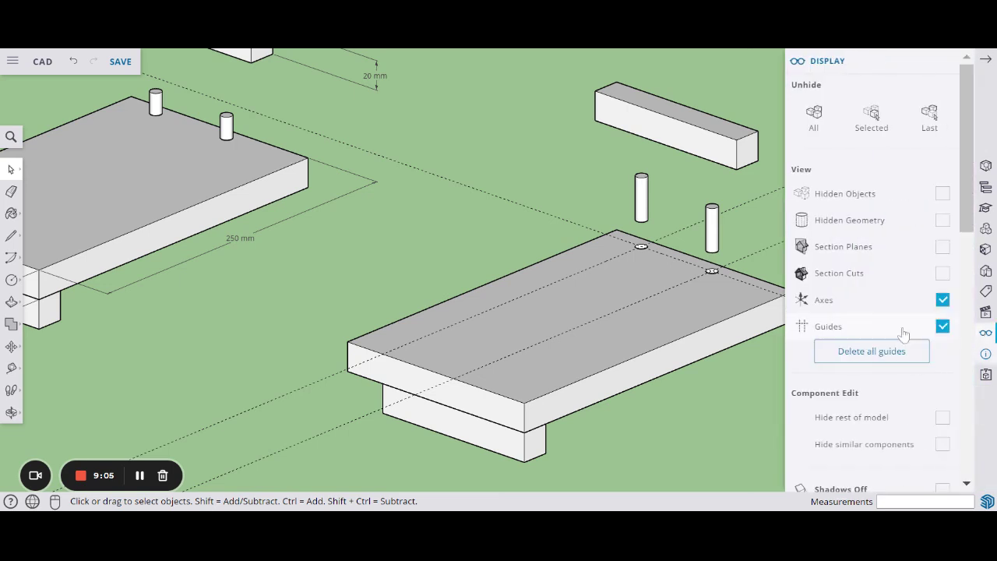
{"action": "left_click", "coordinate": [943, 326]}
{"action": "left_click", "coordinate": [943, 327]}
{"action": "double_click", "coordinate": [470, 399]}
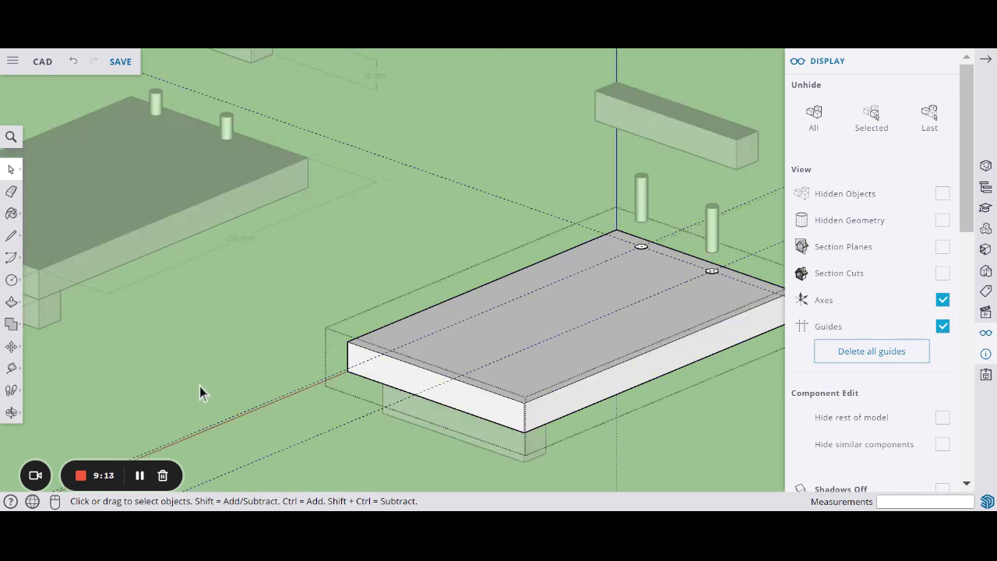
{"action": "left_click", "coordinate": [13, 195]}
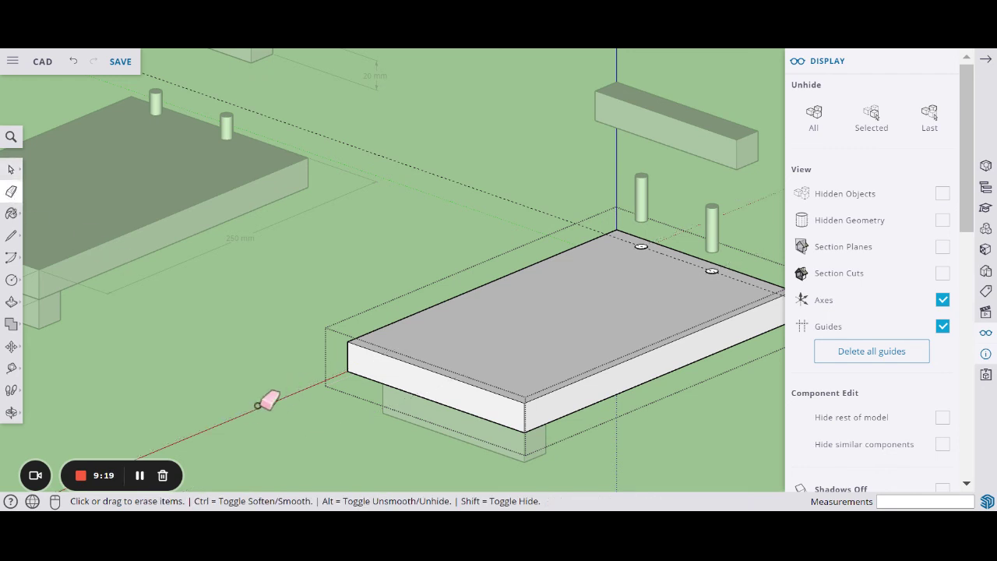
{"action": "left_click", "coordinate": [13, 169]}
{"action": "left_click", "coordinate": [296, 264]}
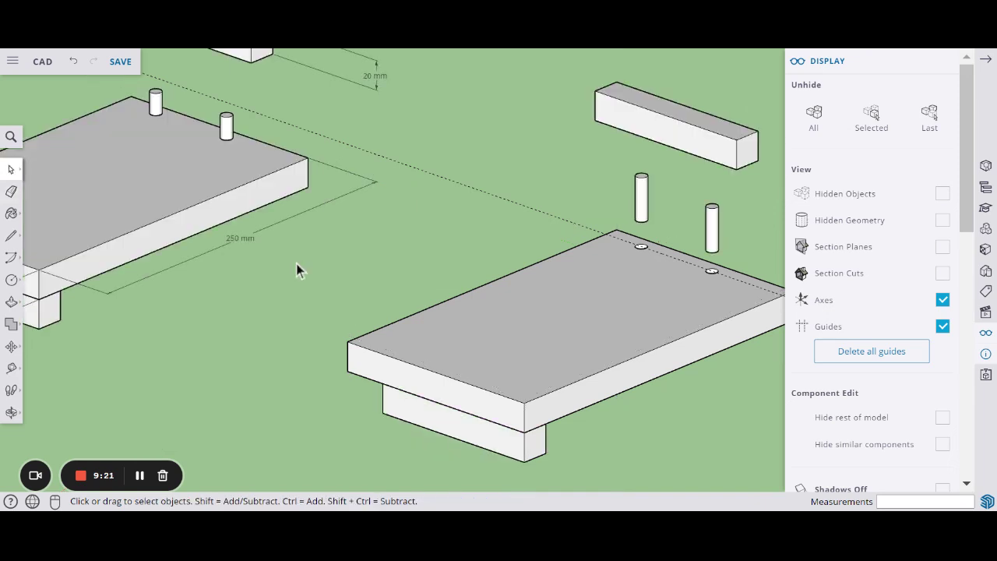
Erase the guide line inside the base component and exit it to view the finished model.
{"action": "double_click", "coordinate": [572, 301]}
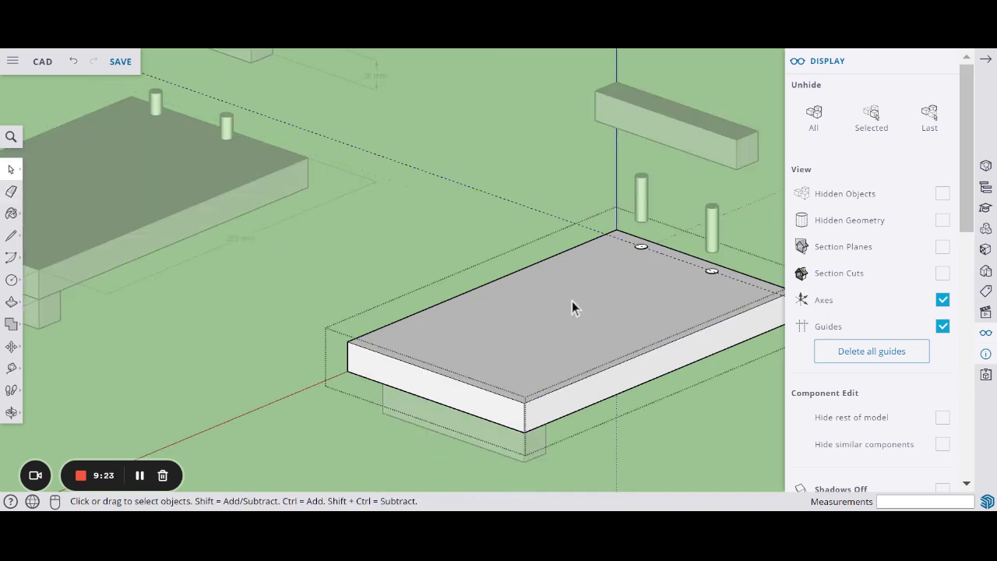
{"action": "left_click", "coordinate": [11, 191]}
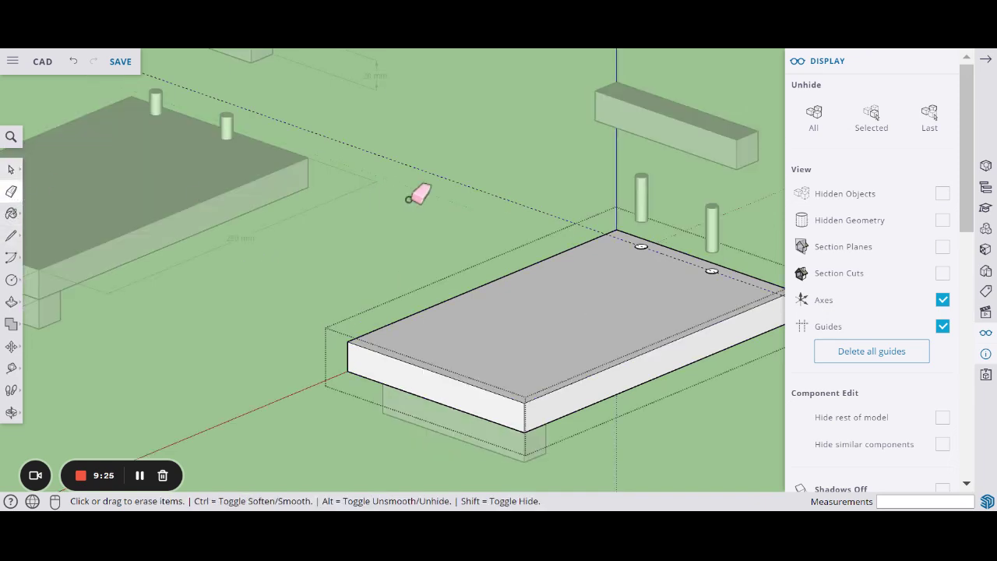
{"action": "left_click", "coordinate": [479, 183]}
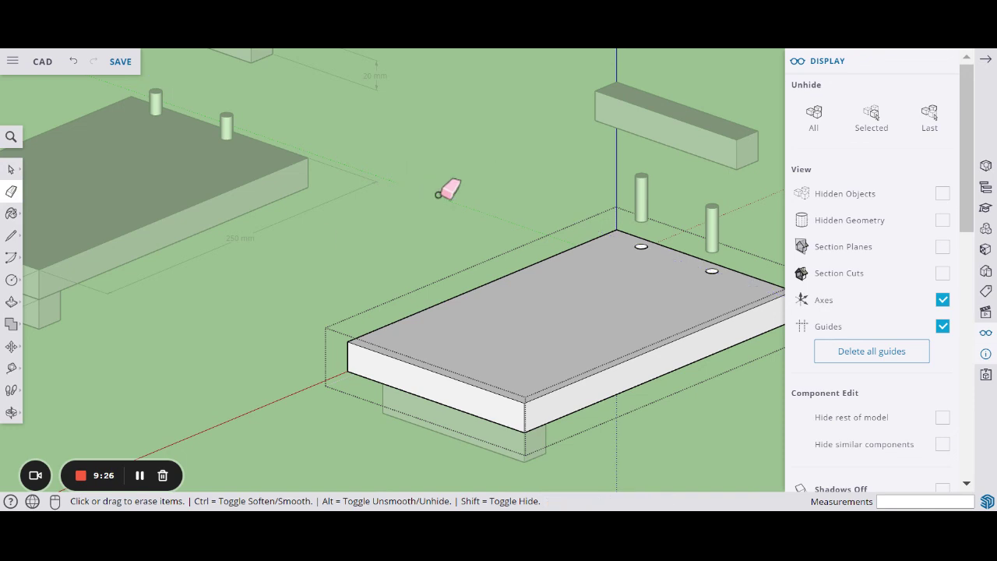
{"action": "left_click", "coordinate": [11, 169]}
{"action": "left_click", "coordinate": [243, 255]}
{"action": "middle_click_drag", "start_coordinate": [499, 300], "coordinate": [504, 354]}
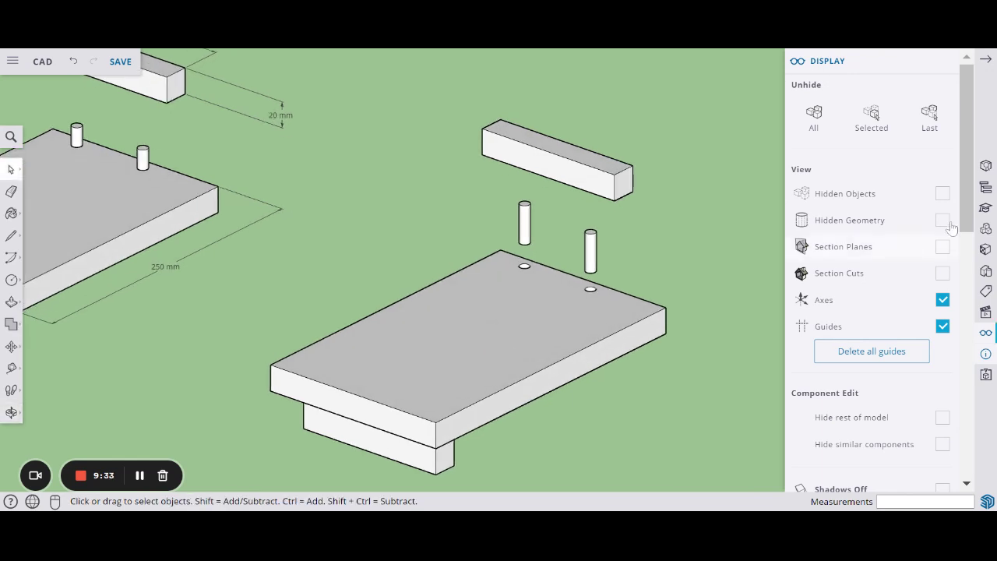
{"action": "left_click", "coordinate": [986, 60]}
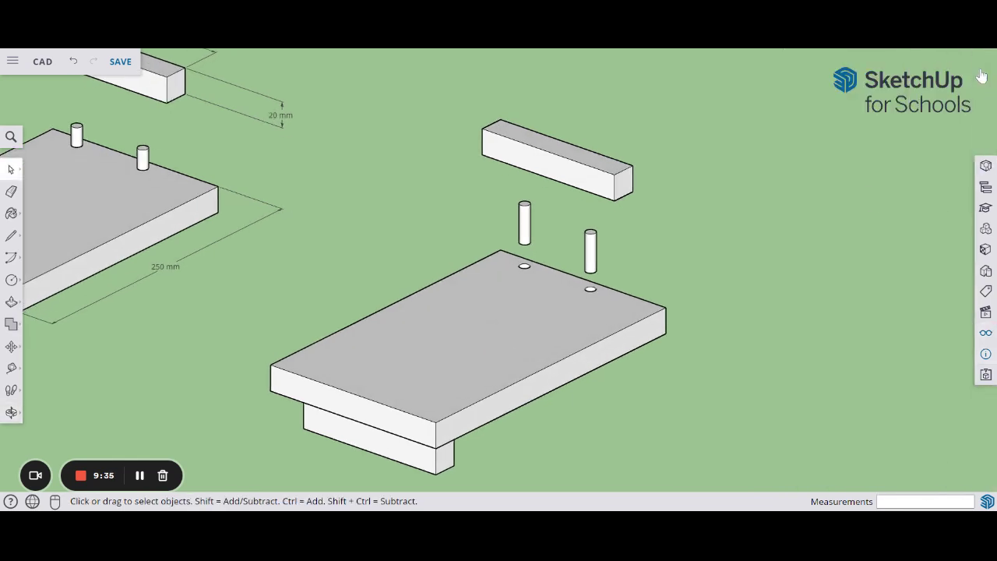
{"action": "scroll", "coordinate": [619, 282], "scroll_direction": "down", "scroll_amount": 1}
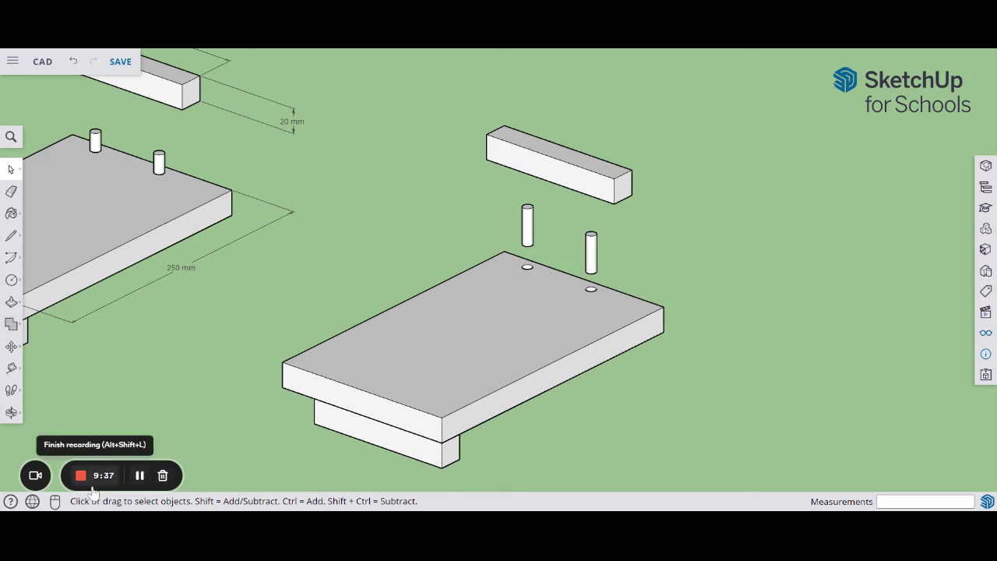